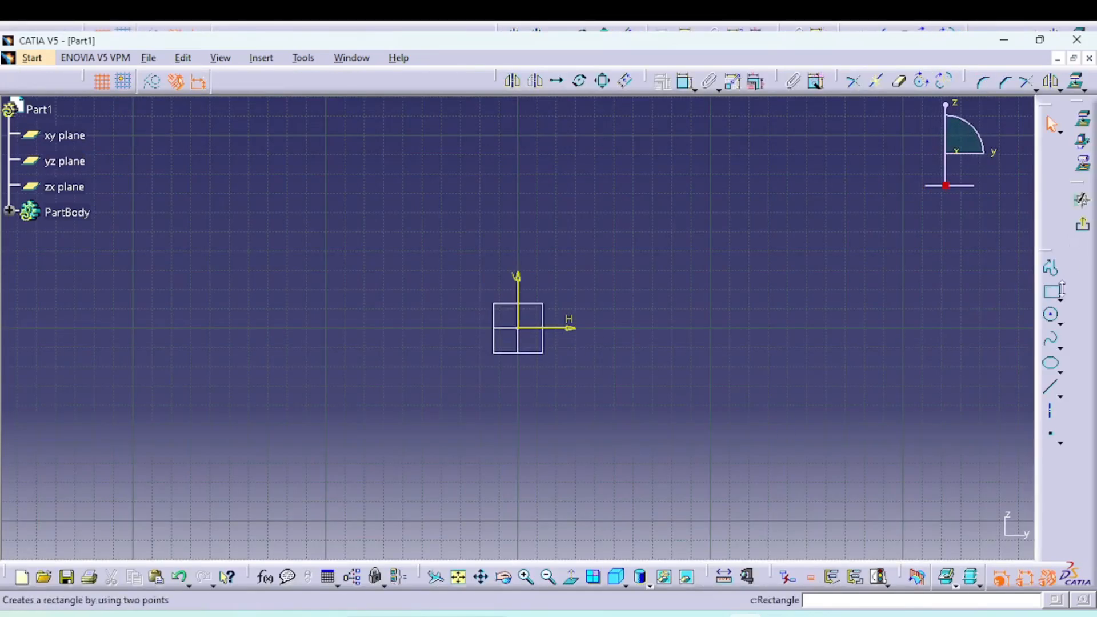
# Step: Sketch a circle about 114 mm in diameter centred on the origin and dimension its diameter
pyautogui.click(1052, 318)
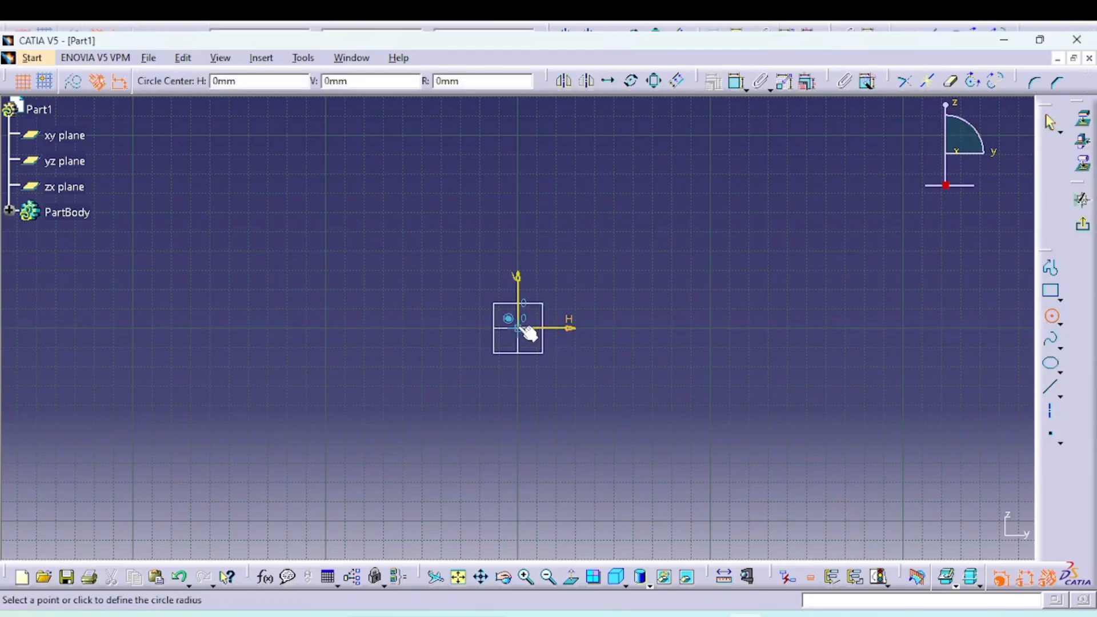
pyautogui.click(628, 342)
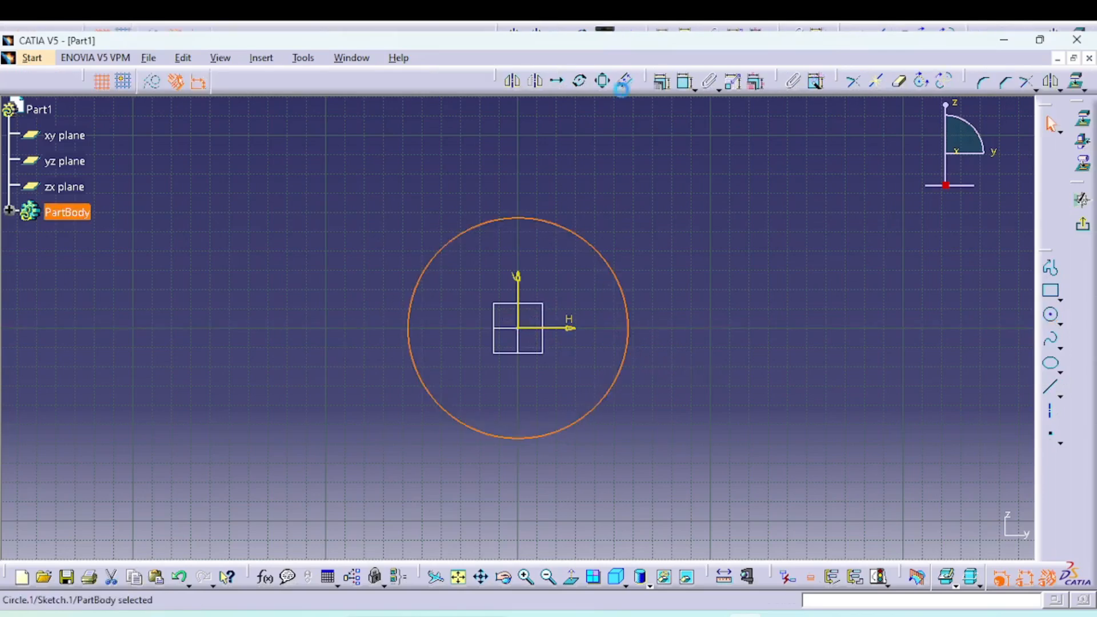
pyautogui.click(686, 82)
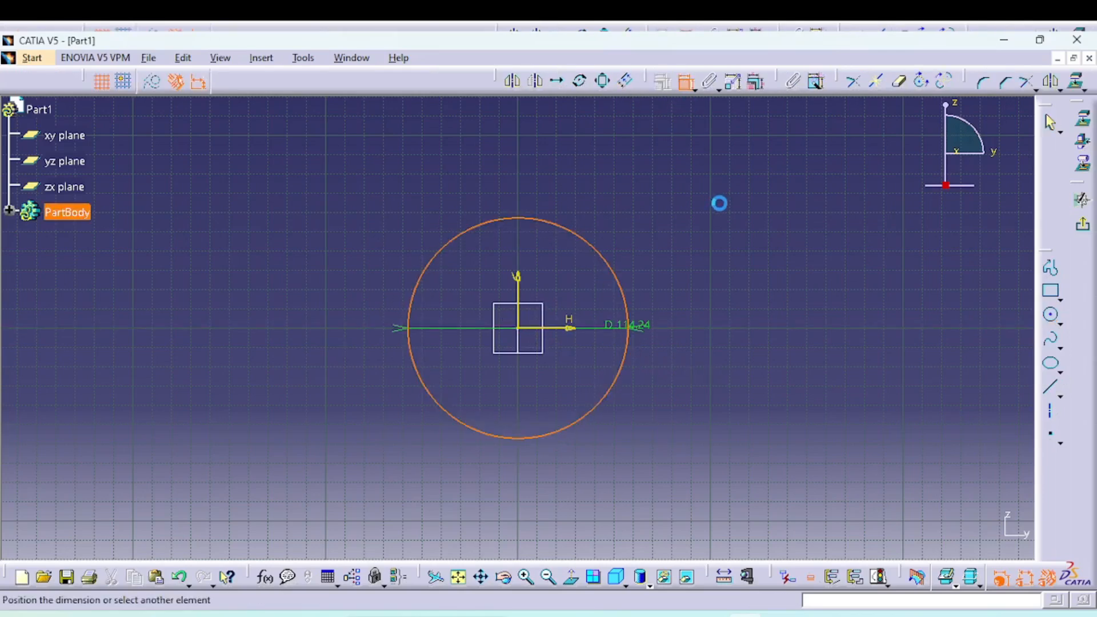
pyautogui.click(699, 197)
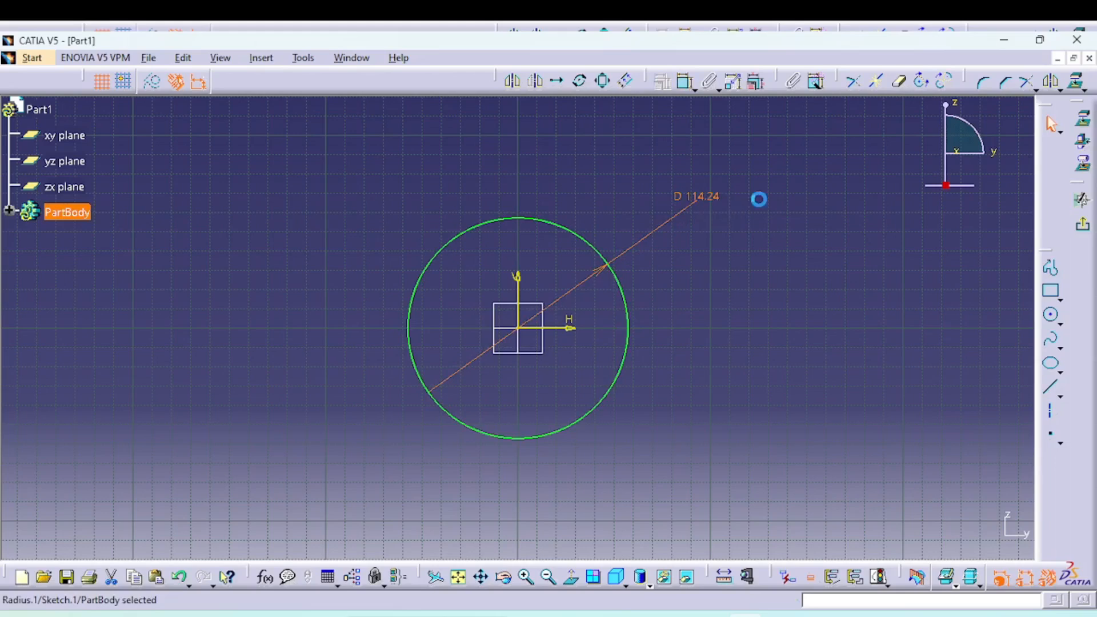
# Step: Set the circle's diameter to 100 mm
pyautogui.doubleClick(759, 227)
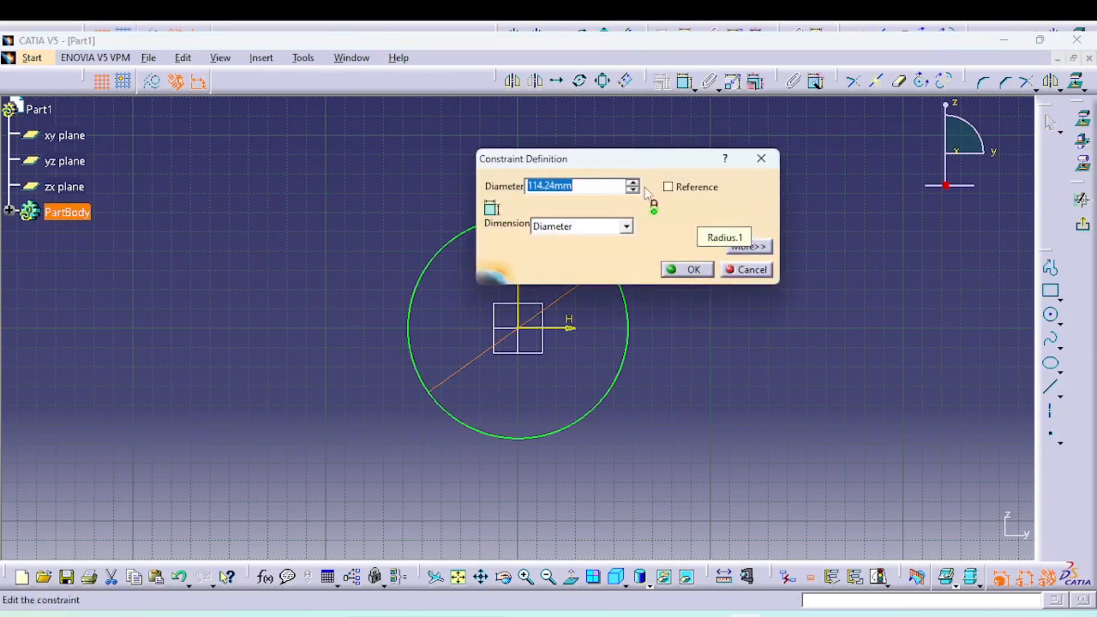
pyautogui.write('100')
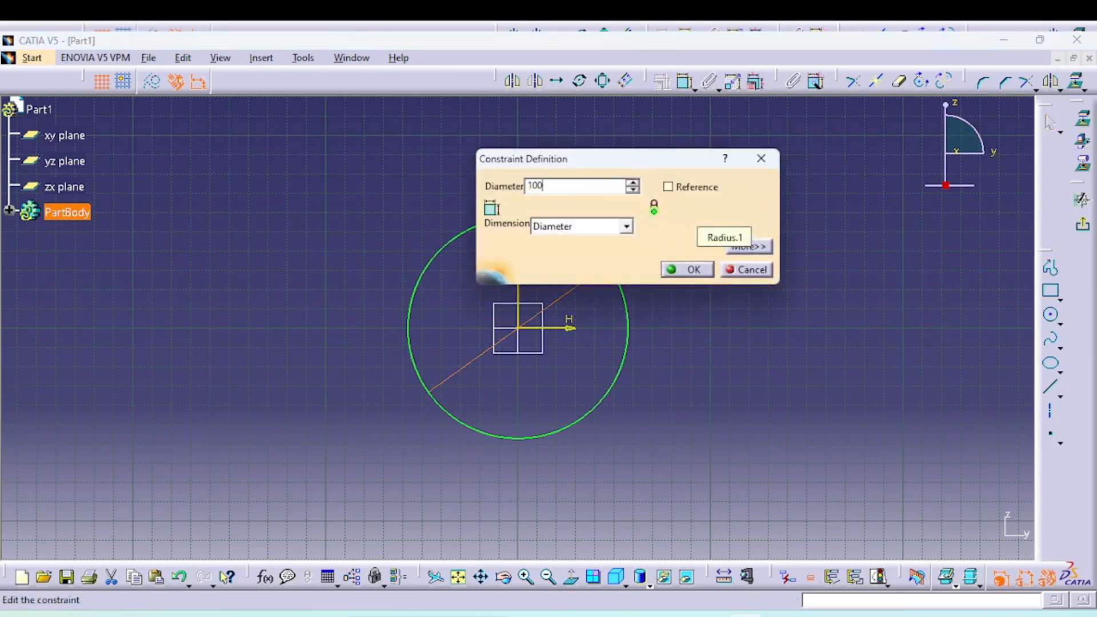
pyautogui.press('Tab')
pyautogui.press('Return')
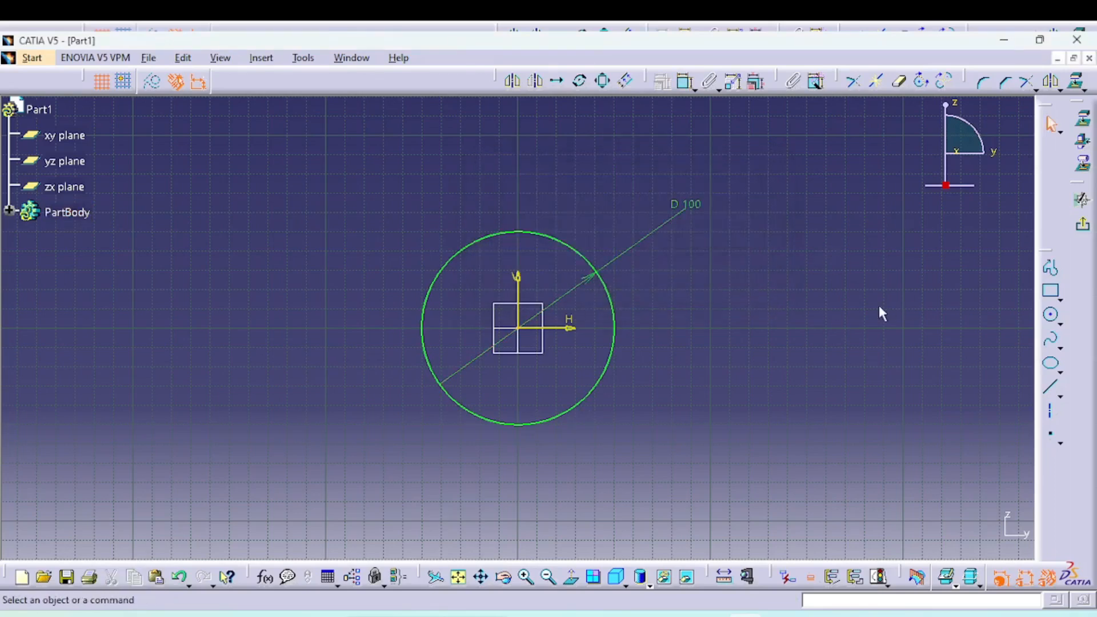
# Step: Draw a horizontal axis through the circle's centre, extending well beyond the circle on both sides
pyautogui.click(1050, 410)
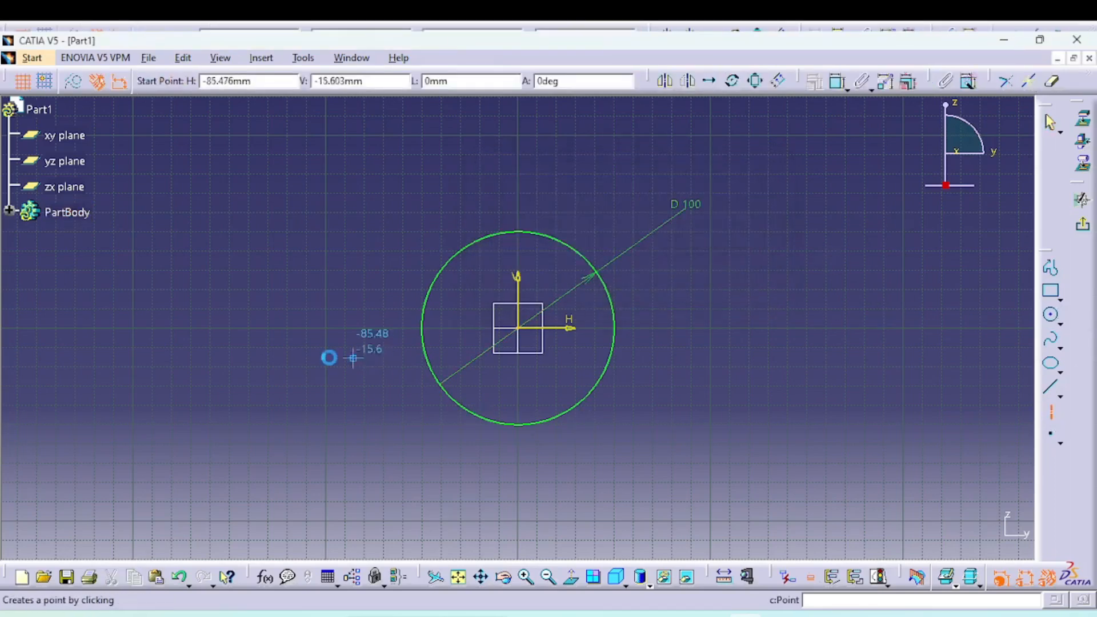
pyautogui.click(302, 327)
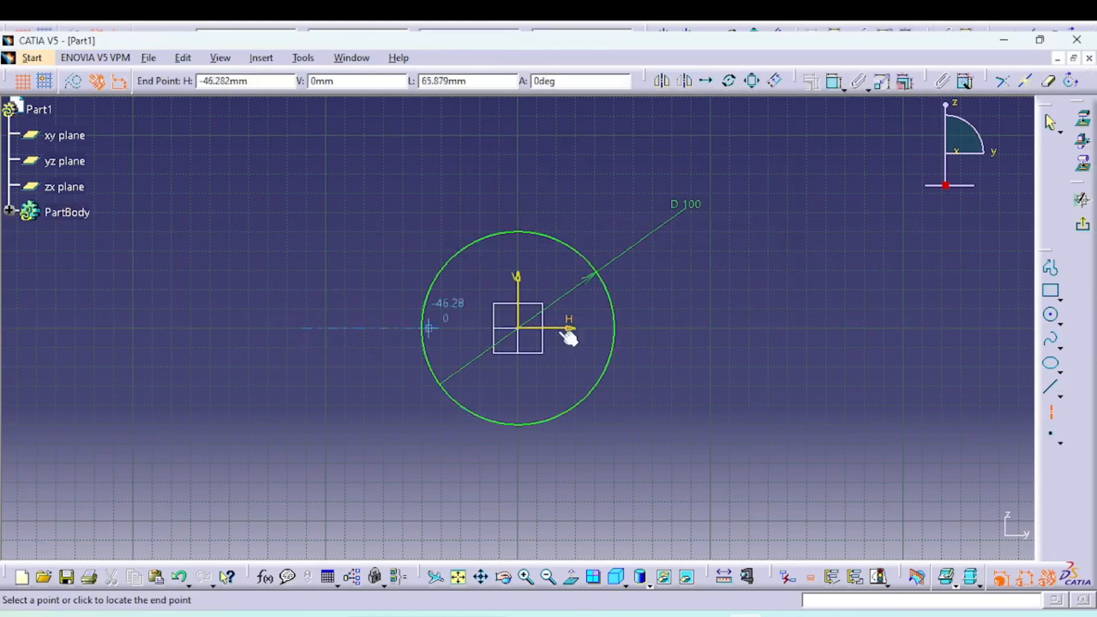
pyautogui.click(740, 326)
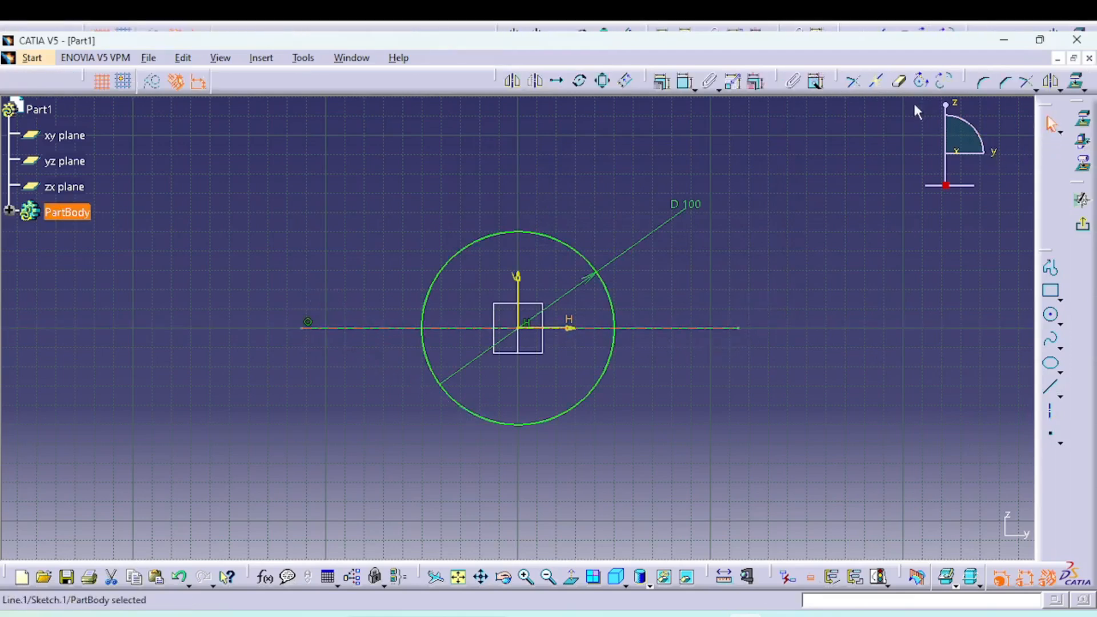
# Step: Trim away the circle's lower half at the horizontal axis with Quick Trim and exit the sketch
pyautogui.click(901, 82)
pyautogui.click(572, 408)
pyautogui.click(1083, 224)
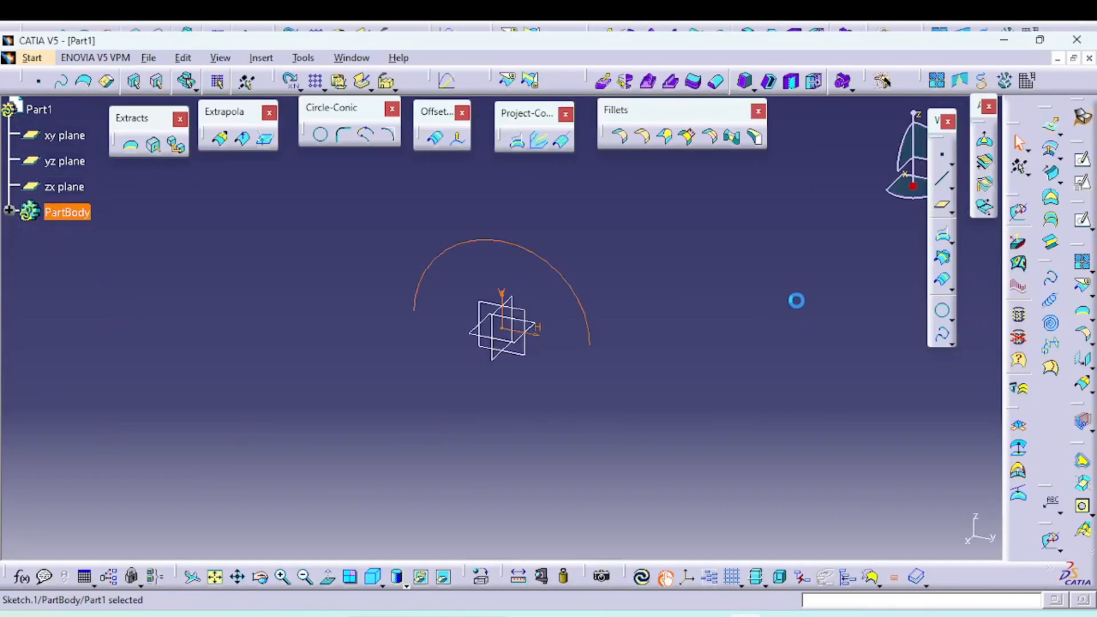
# Step: Create a plane offset 150 mm from the yz plane
pyautogui.moveTo(730, 328)
pyautogui.mouseDown(button='middle')
pyautogui.moveTo(495, 385)
pyautogui.moveTo(654, 380)
pyautogui.moveTo(878, 268)
pyautogui.mouseUp(button='middle')
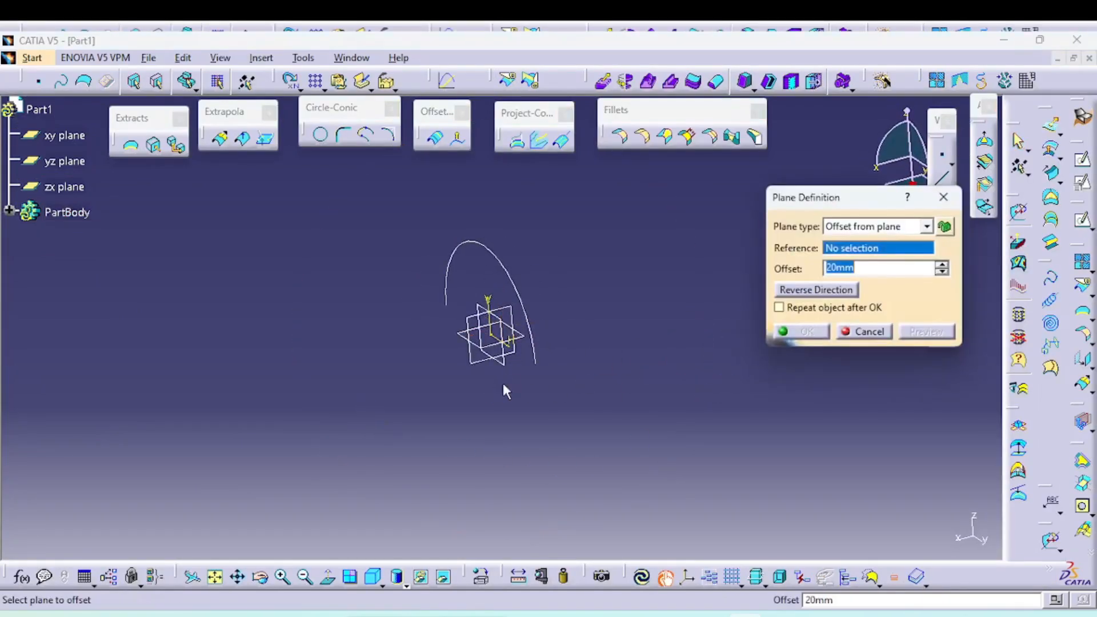
pyautogui.click(505, 364)
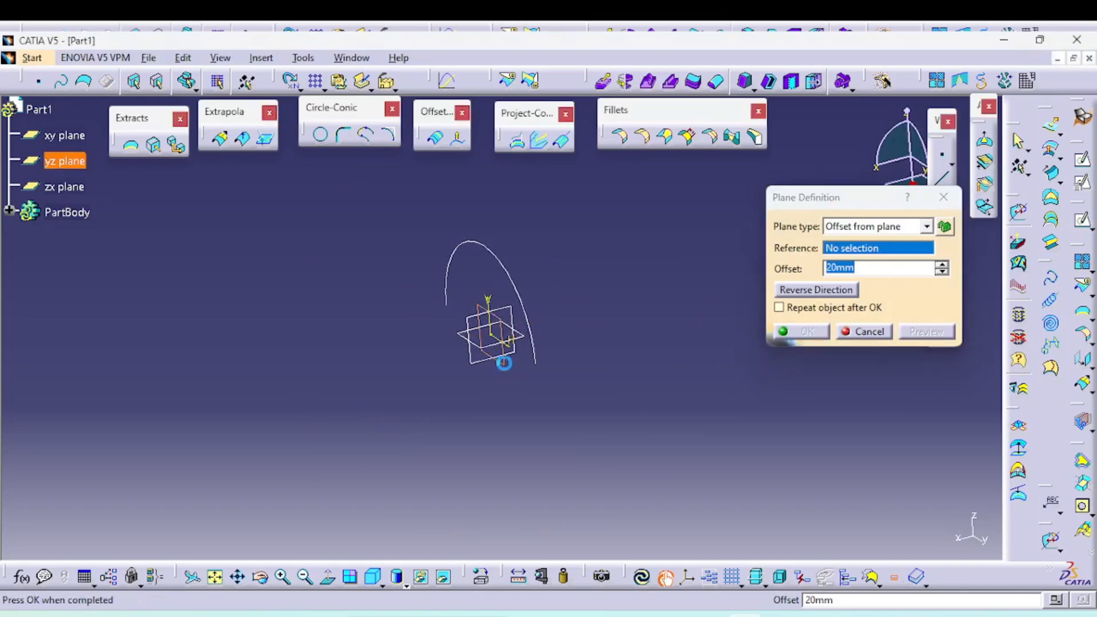
pyautogui.click(839, 291)
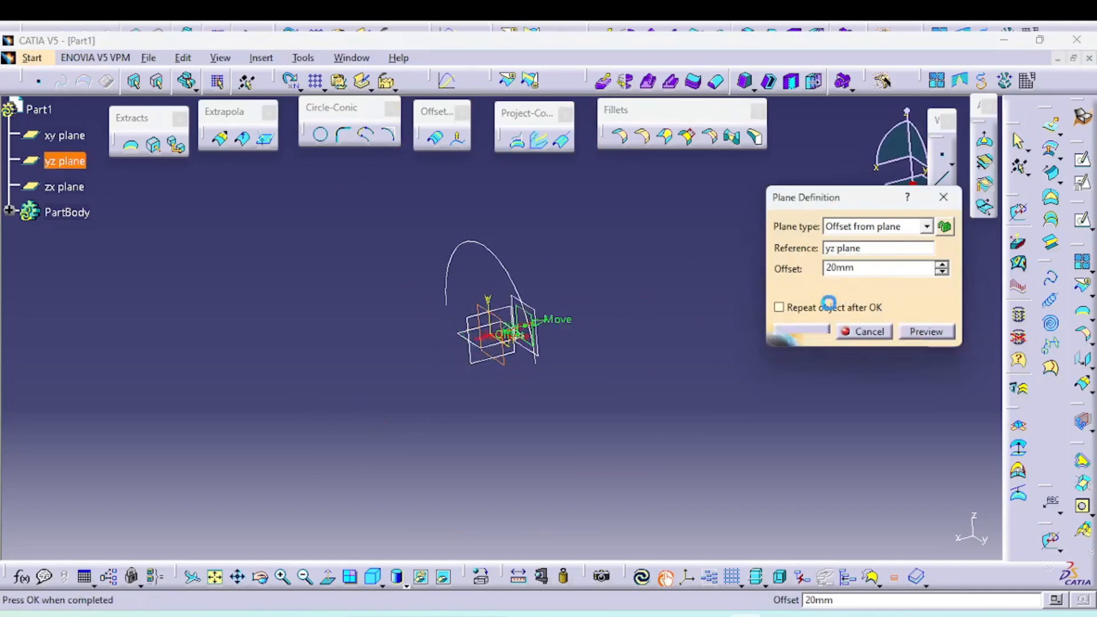
pyautogui.moveTo(543, 330); pyautogui.dragTo(742, 251)
pyautogui.moveTo(653, 357); pyautogui.dragTo(592, 375, button='middle')
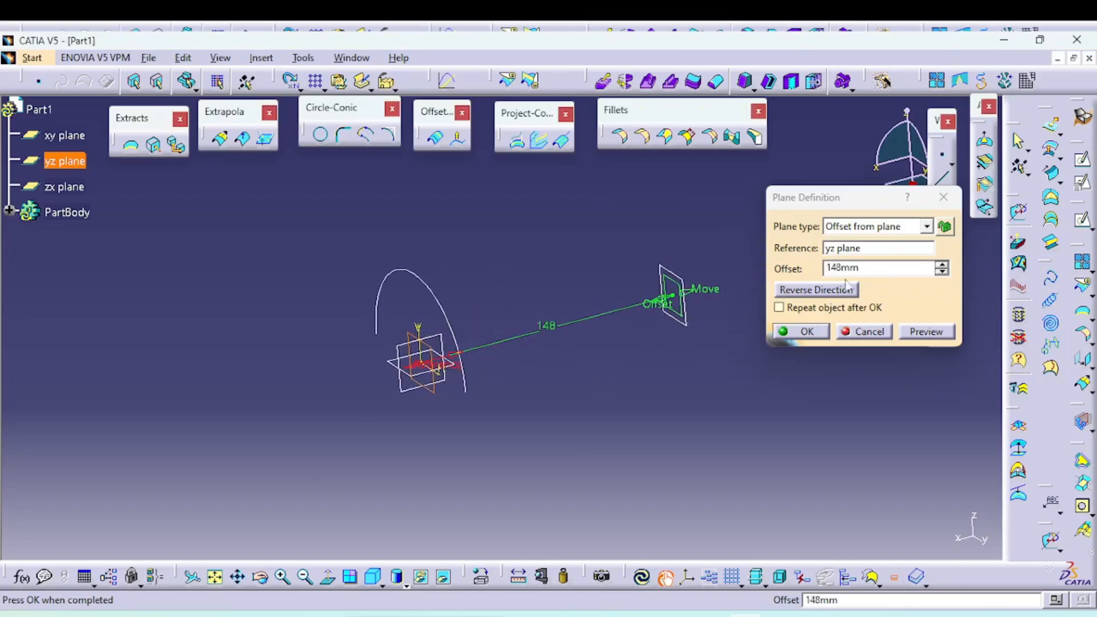
pyautogui.moveTo(873, 272); pyautogui.dragTo(635, 237)
pyautogui.write('150')
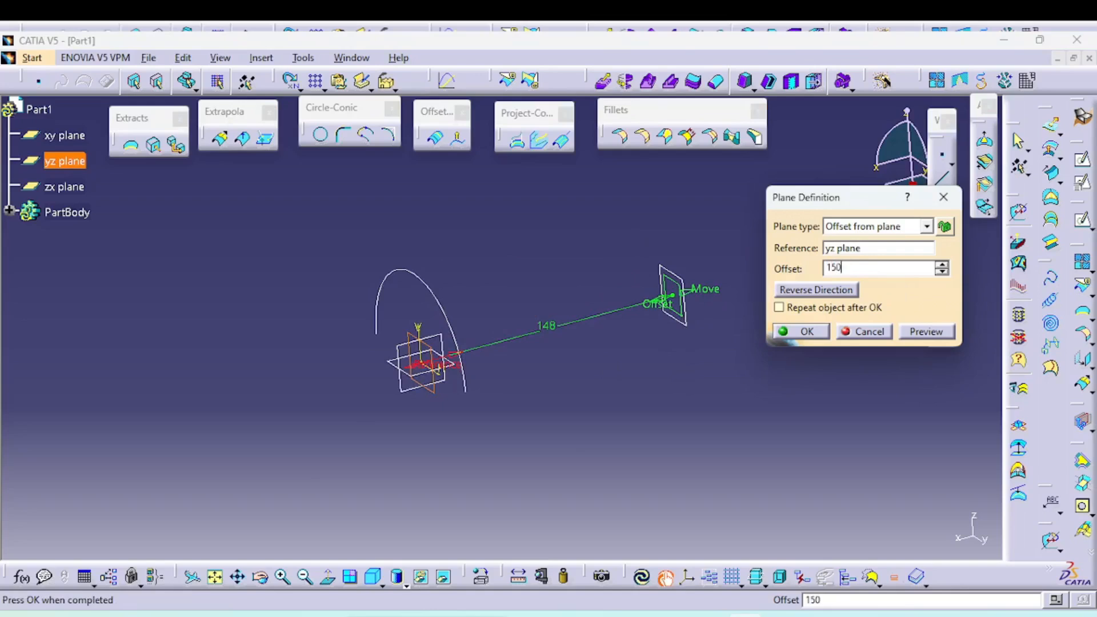
pyautogui.press('Return')
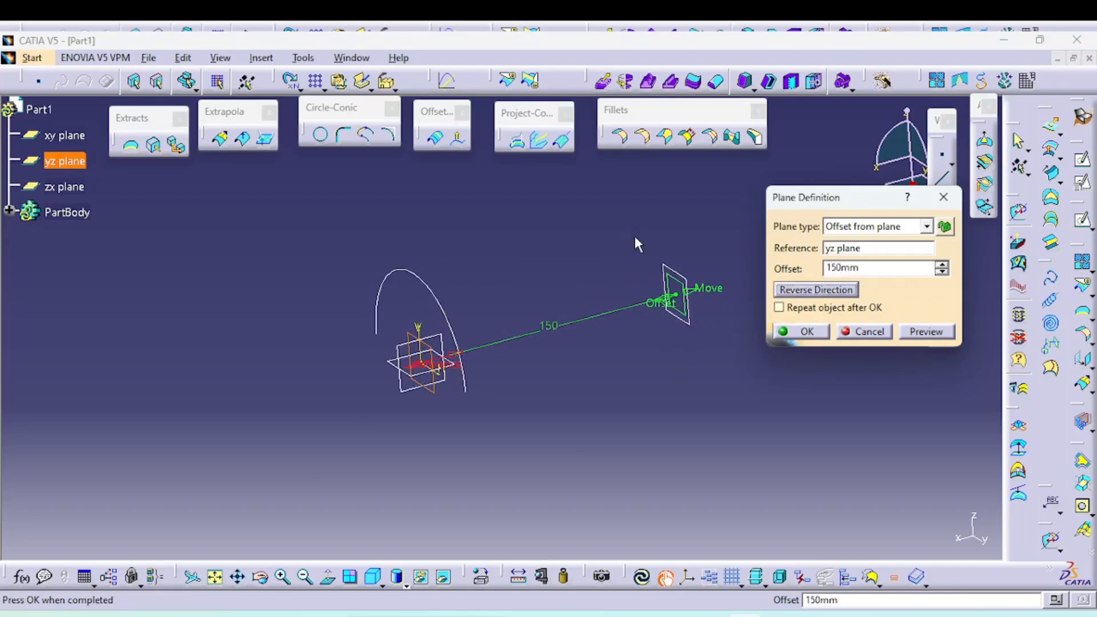
pyautogui.press('Return')
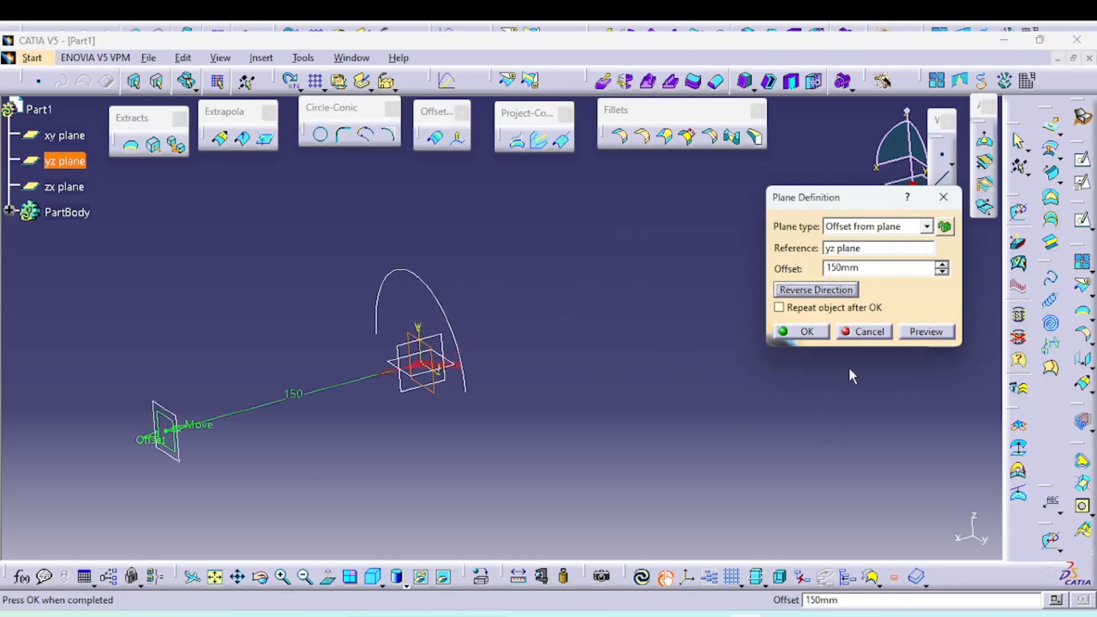
pyautogui.click(811, 332)
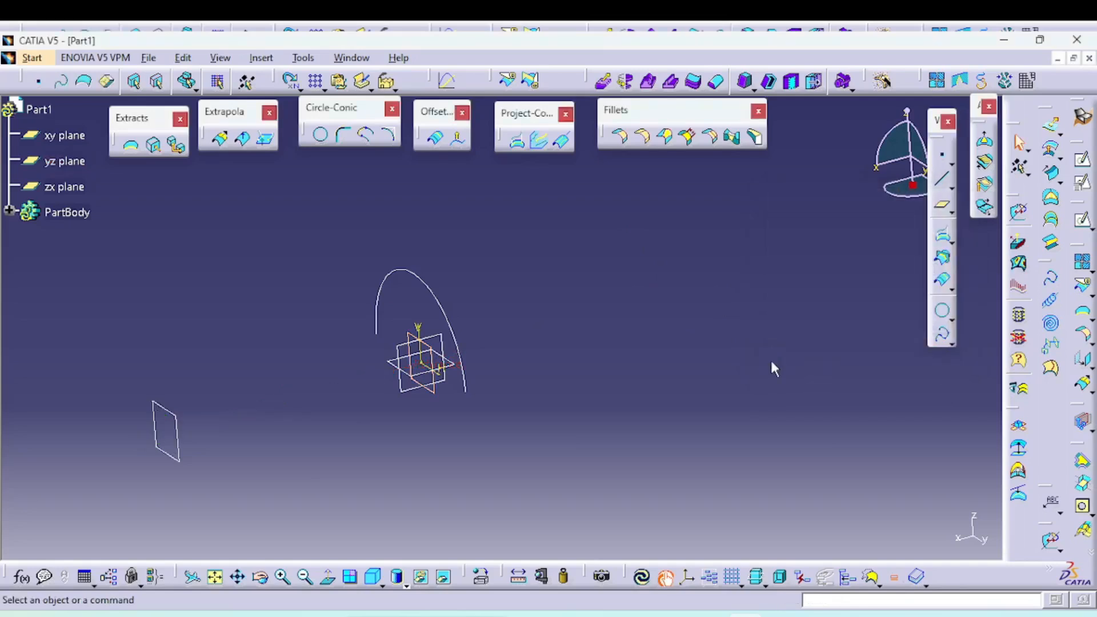
# Step: Reverse the direction of the offset plane so it lies on the other side of the yz plane
pyautogui.moveTo(729, 404); pyautogui.dragTo(678, 460, button='middle')
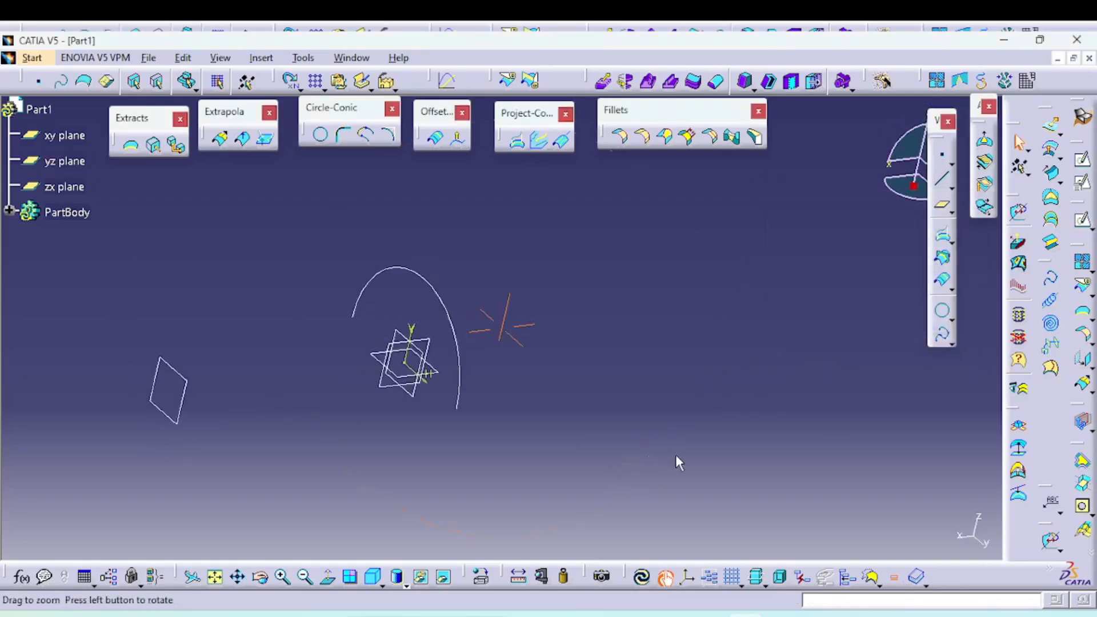
pyautogui.doubleClick(180, 399)
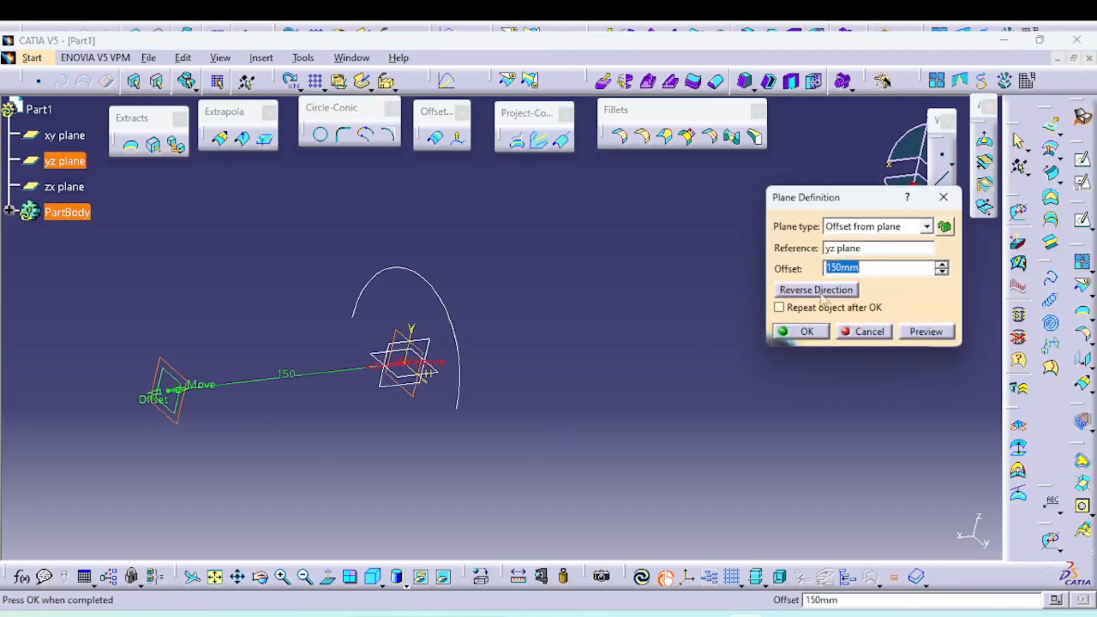
pyautogui.click(819, 290)
pyautogui.click(796, 333)
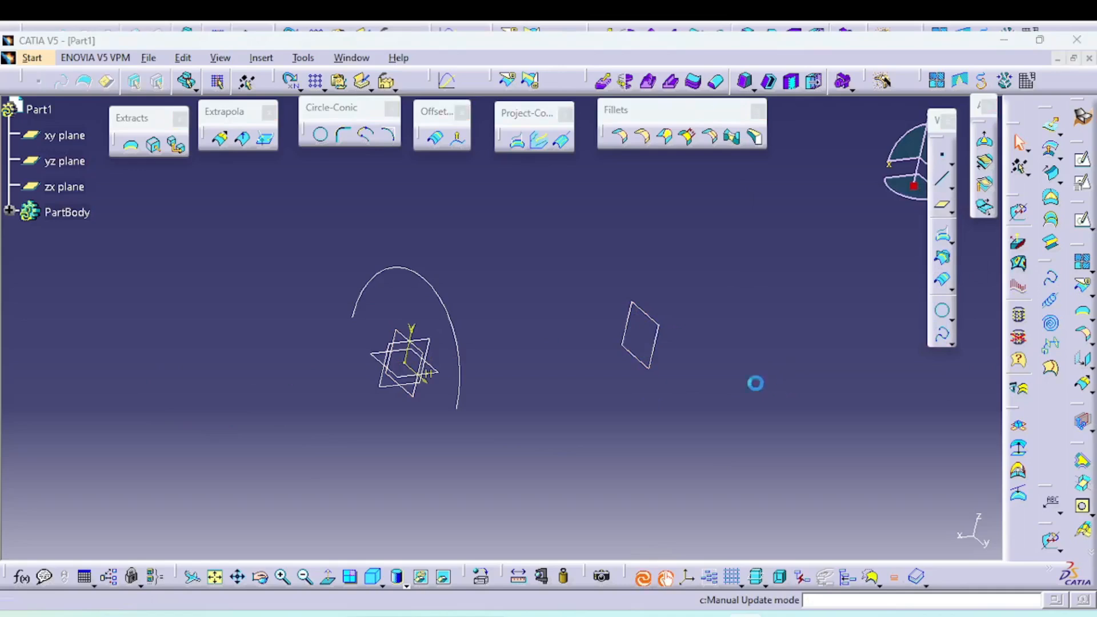
# Step: On the offset plane, sketch a horizontal line above the origin spanning between both sides of the semicircular arc, and exit the sketch
pyautogui.click(1083, 162)
pyautogui.click(653, 357)
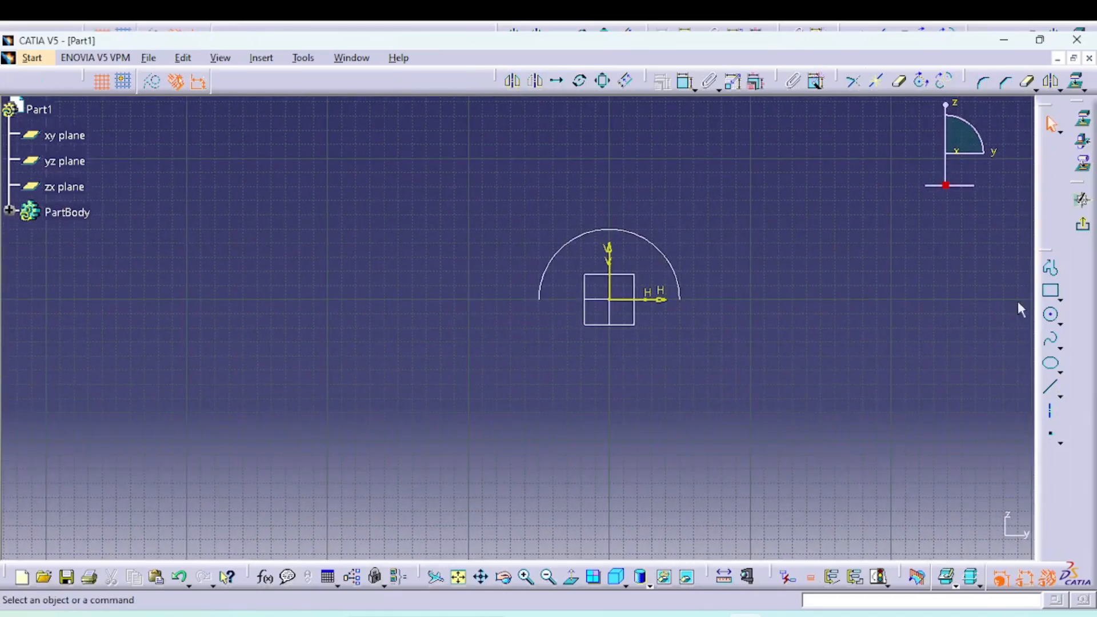
pyautogui.click(1050, 268)
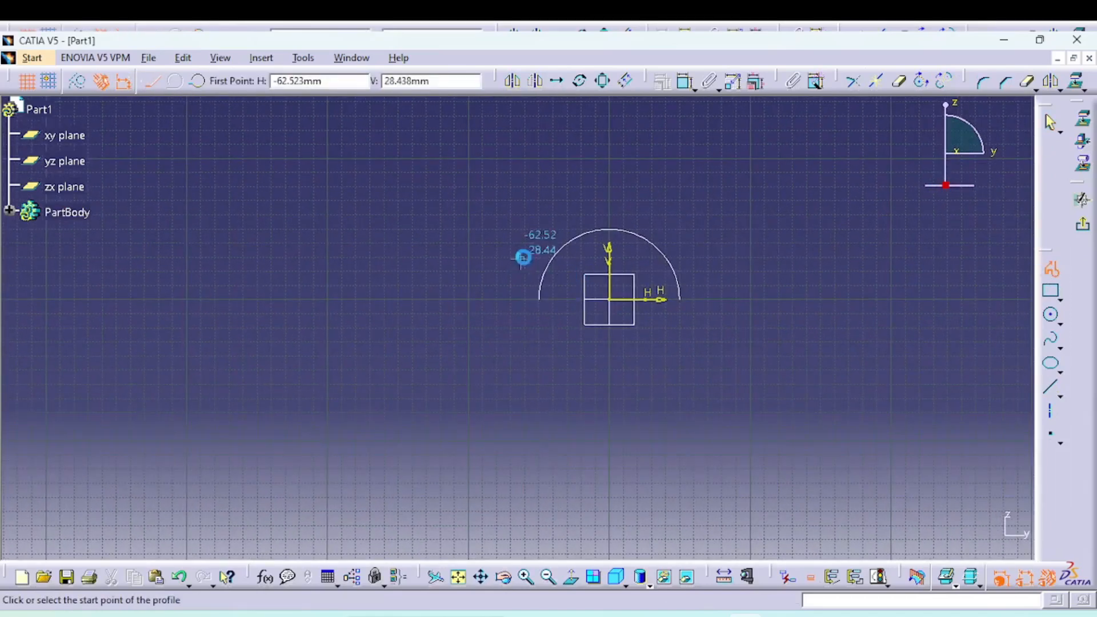
pyautogui.click(553, 253)
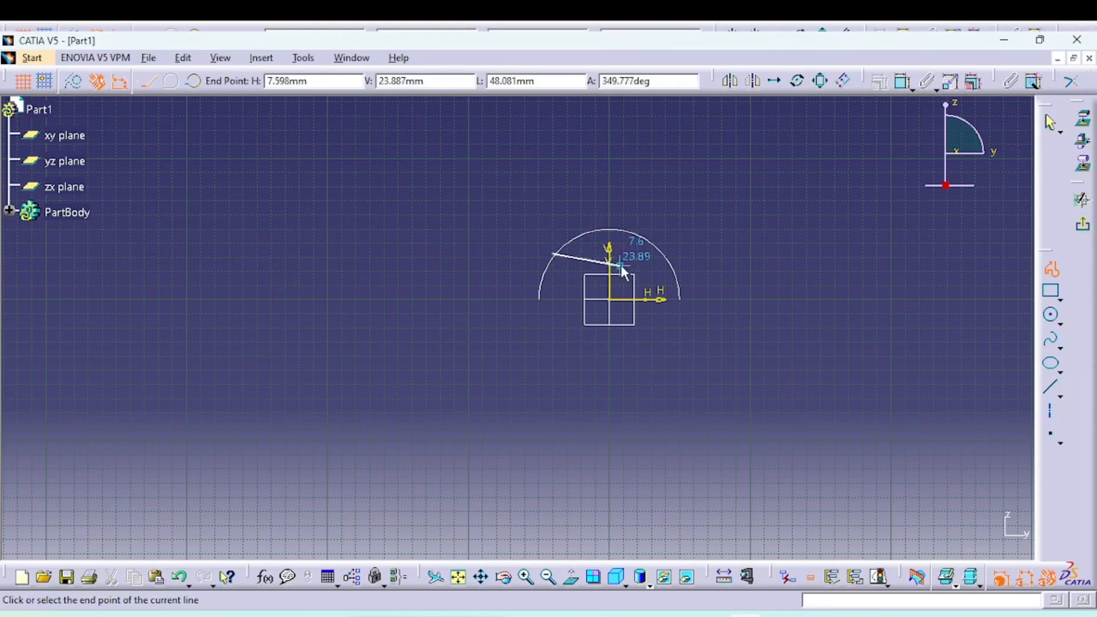
pyautogui.click(666, 254)
pyautogui.press('Escape')
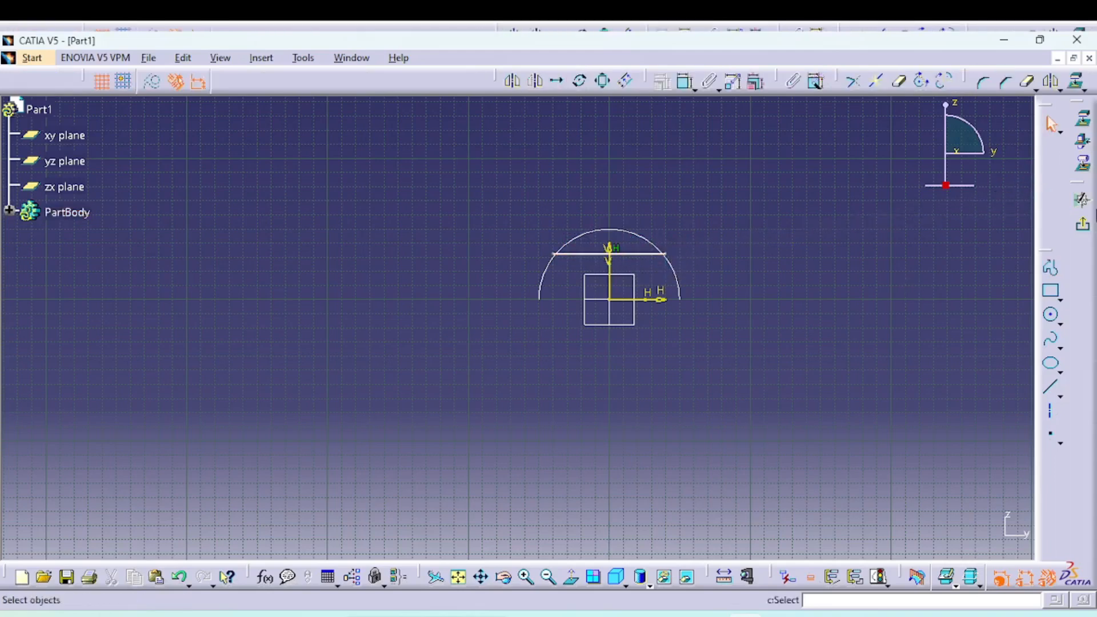
pyautogui.click(1083, 225)
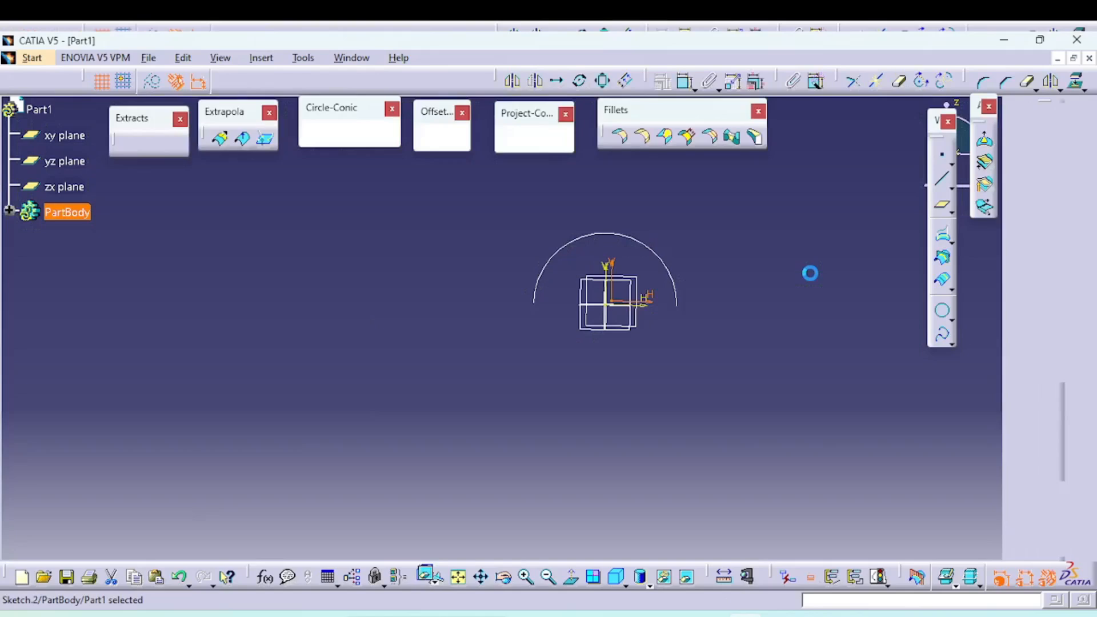
# Step: Start a swept surface with the line profile type and the subtype With reference curve
pyautogui.moveTo(724, 362); pyautogui.dragTo(852, 312, button='middle')
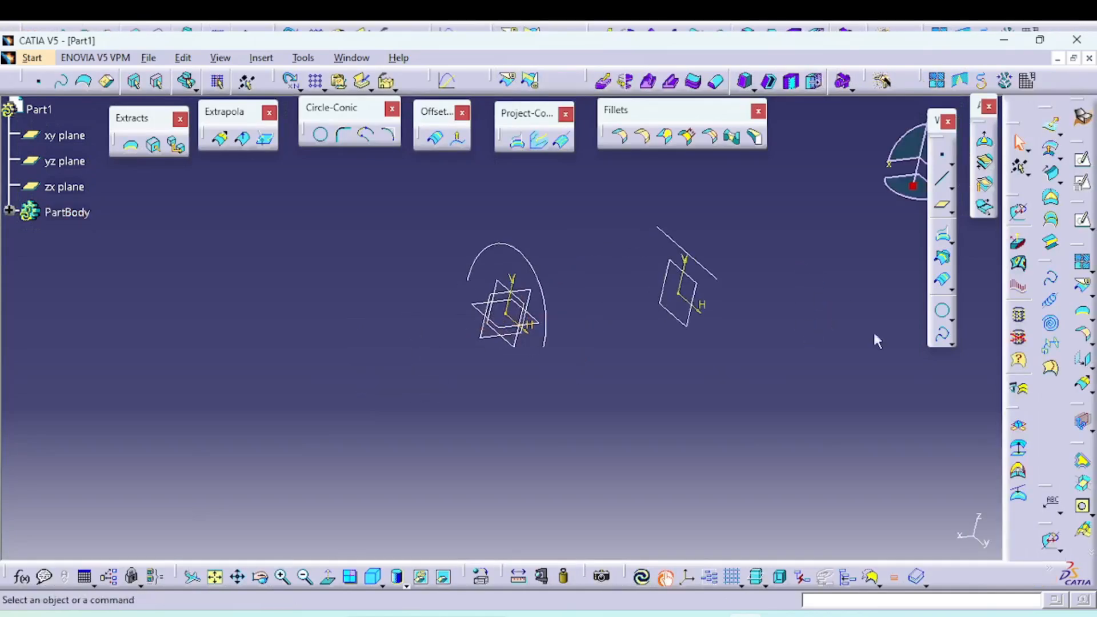
pyautogui.click(1053, 179)
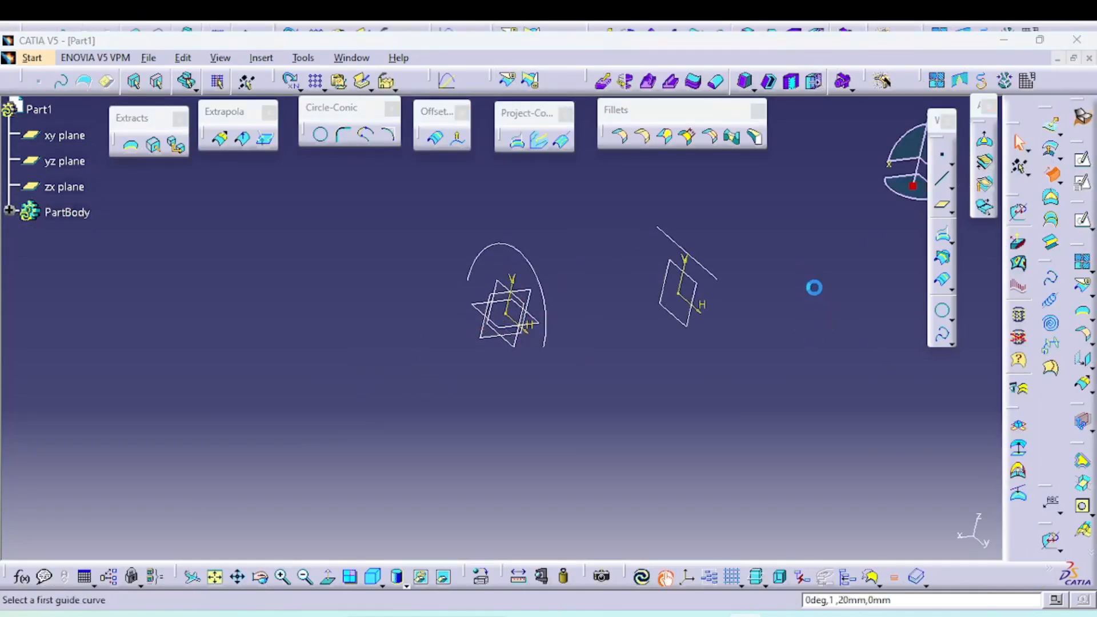
pyautogui.click(828, 79)
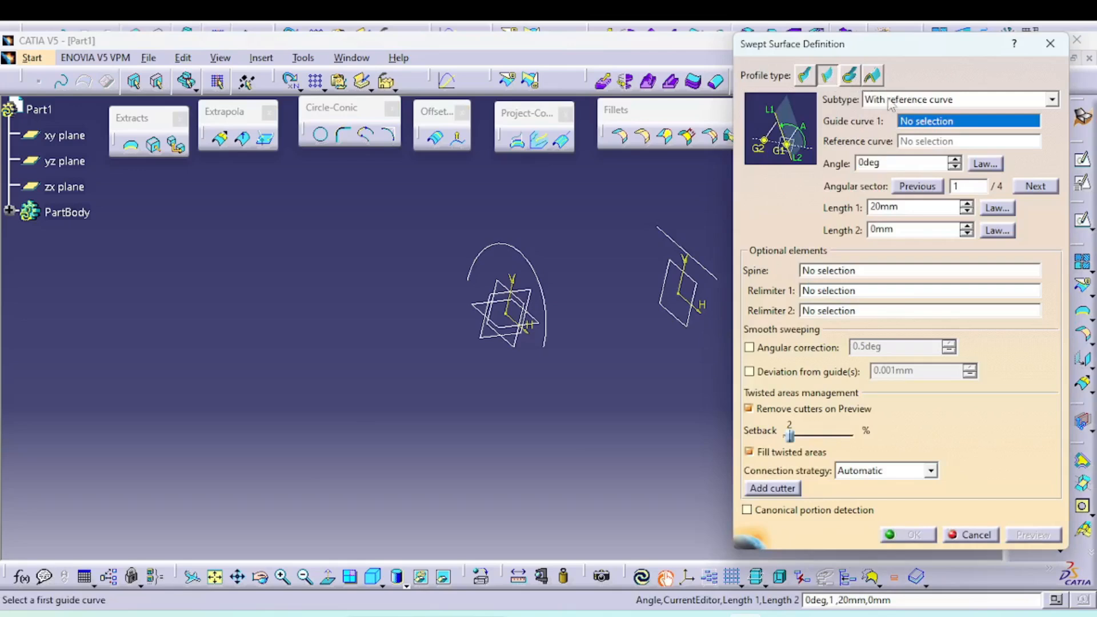
pyautogui.click(931, 100)
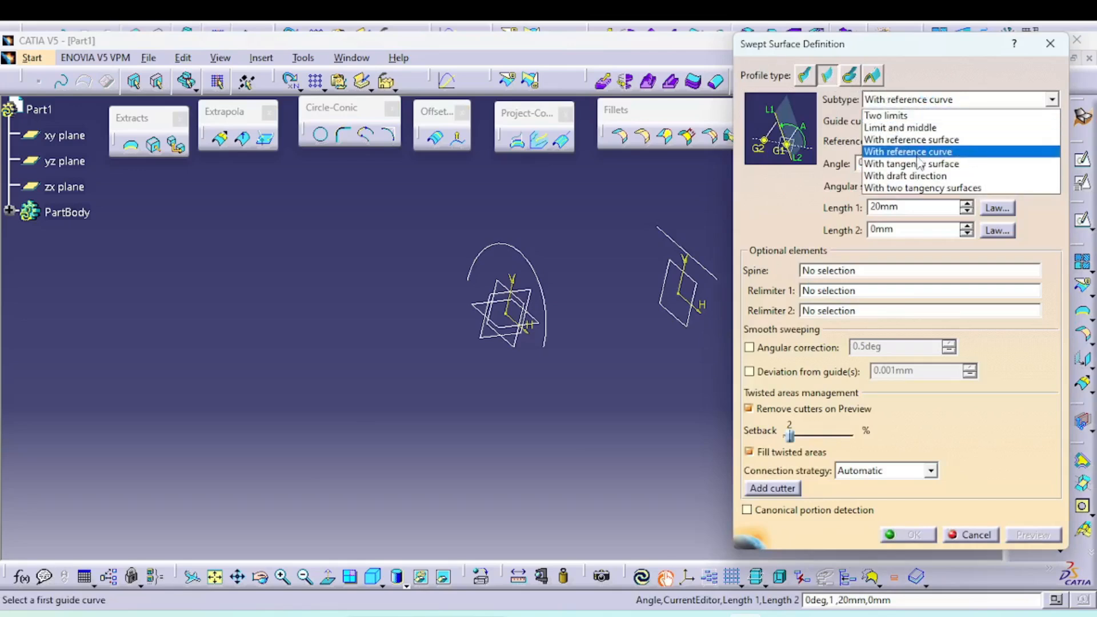
pyautogui.click(917, 152)
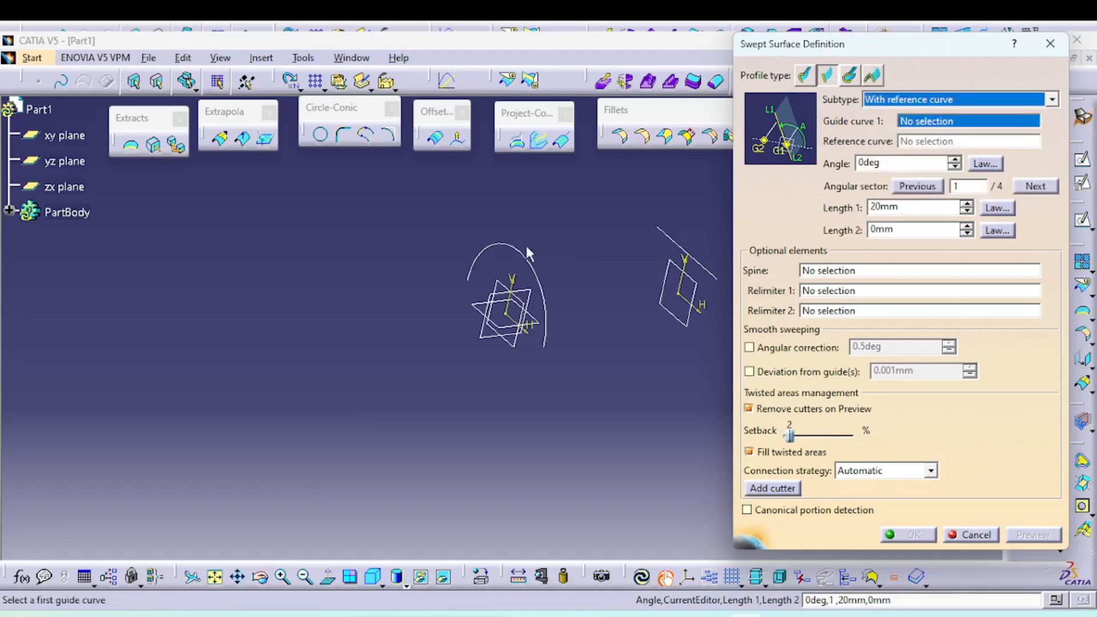
# Step: Use the semicircular arc as guide curve 1 and the straight line as reference curve, and set the sweep's Length 1 to 48 mm
pyautogui.click(535, 263)
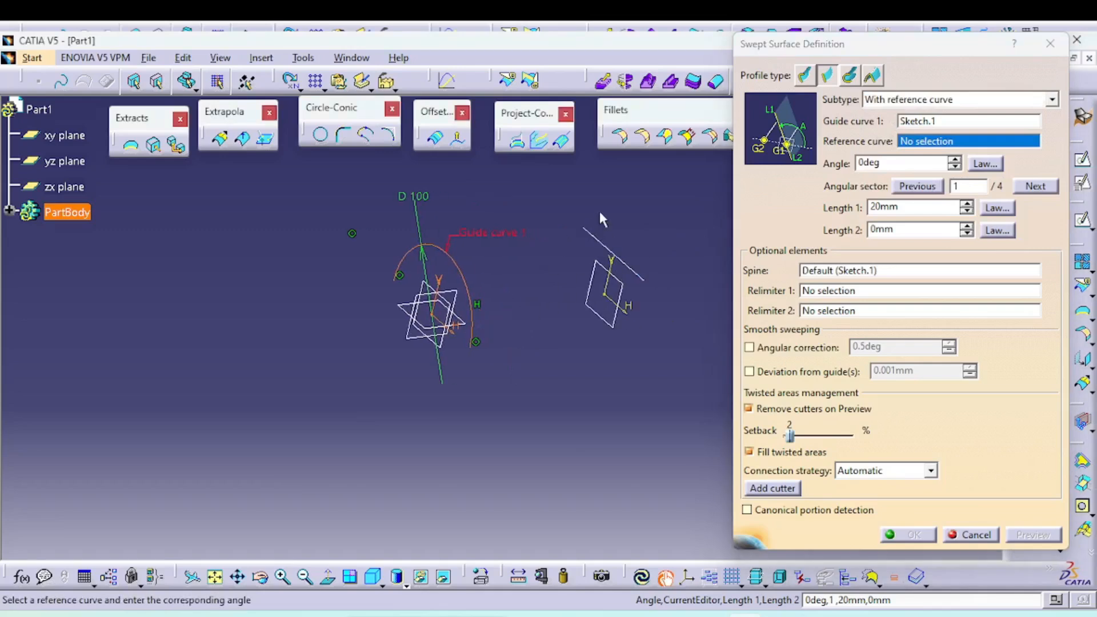
pyautogui.click(604, 245)
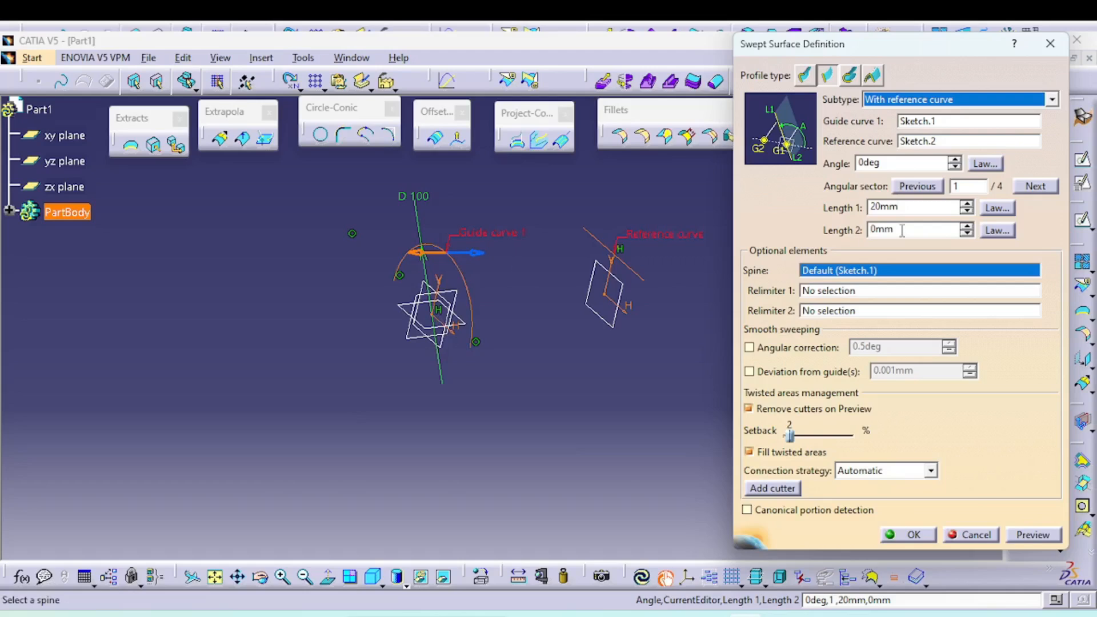
pyautogui.click(966, 204)
pyautogui.click(966, 204)
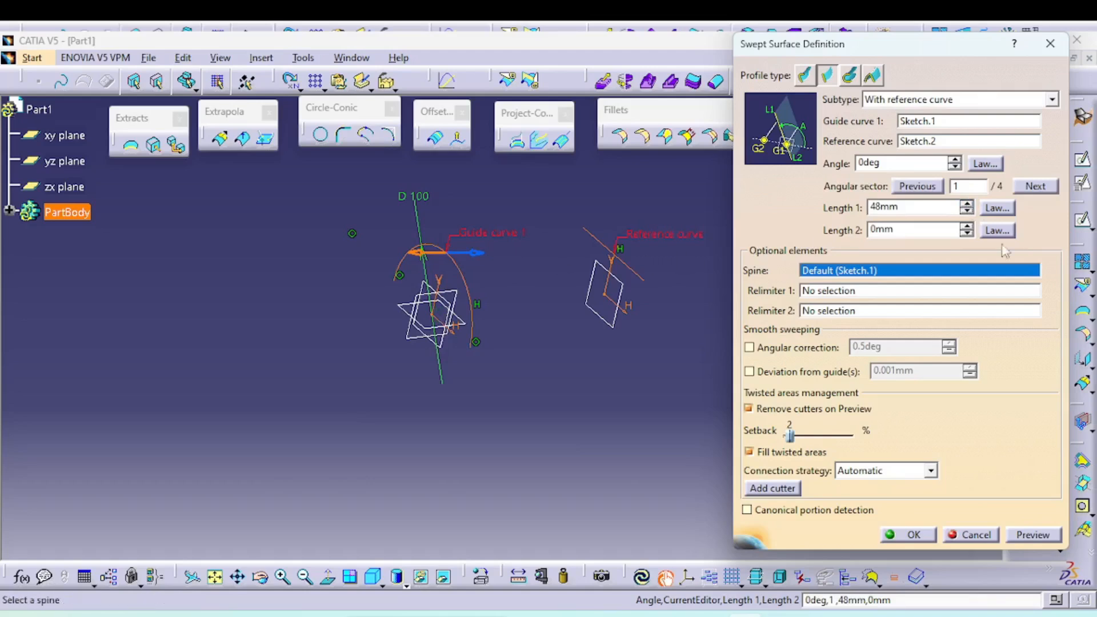
# Step: Preview the sweep and switch to angular sector 3 so the surface extends toward the reference line
pyautogui.click(1052, 535)
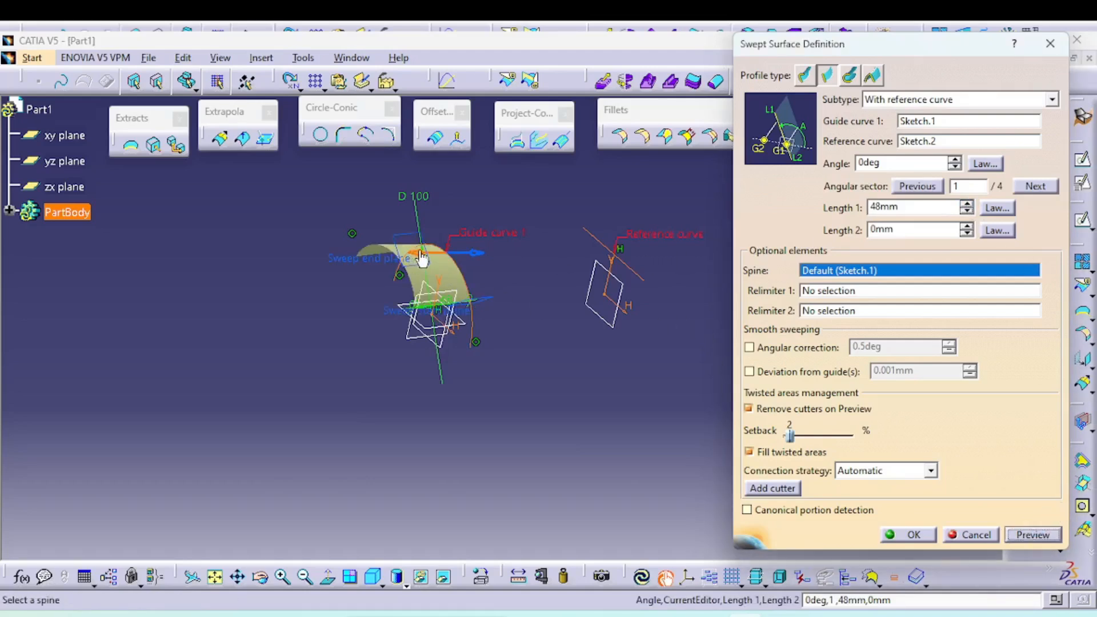
pyautogui.click(479, 255)
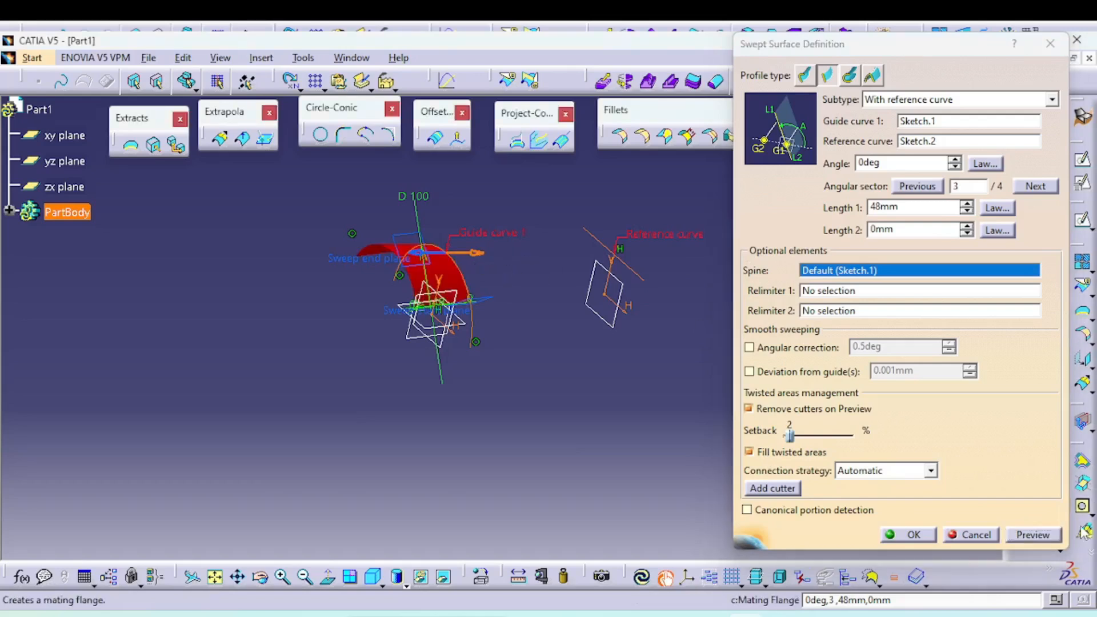
pyautogui.click(1033, 535)
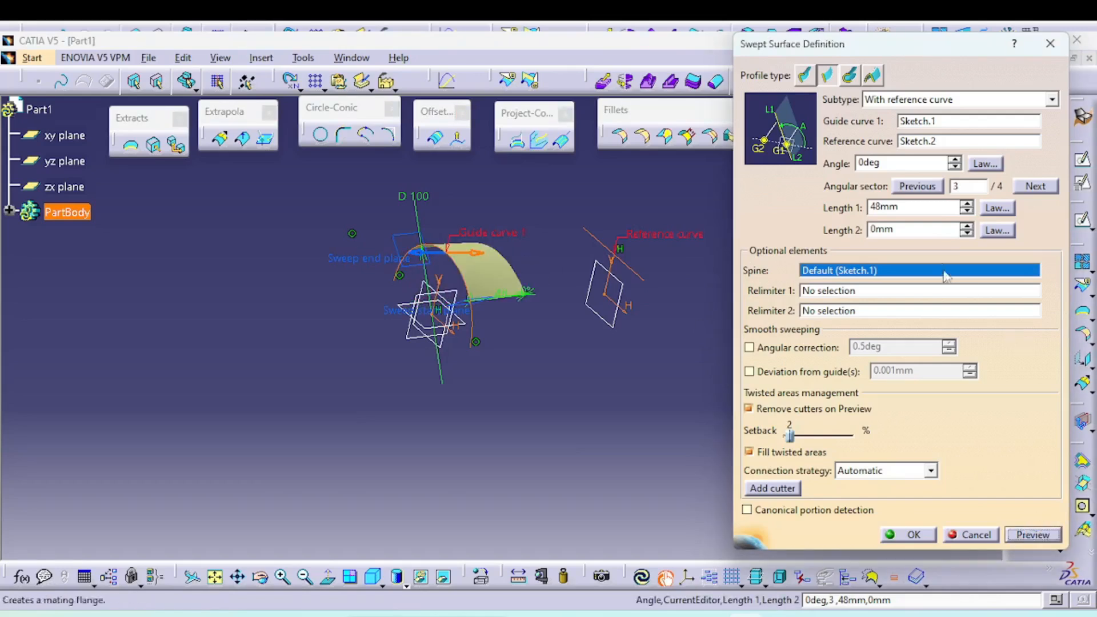
# Step: Set the sweep's Length 1 to 149 mm and preview the surface
pyautogui.click(968, 203)
pyautogui.click(968, 205)
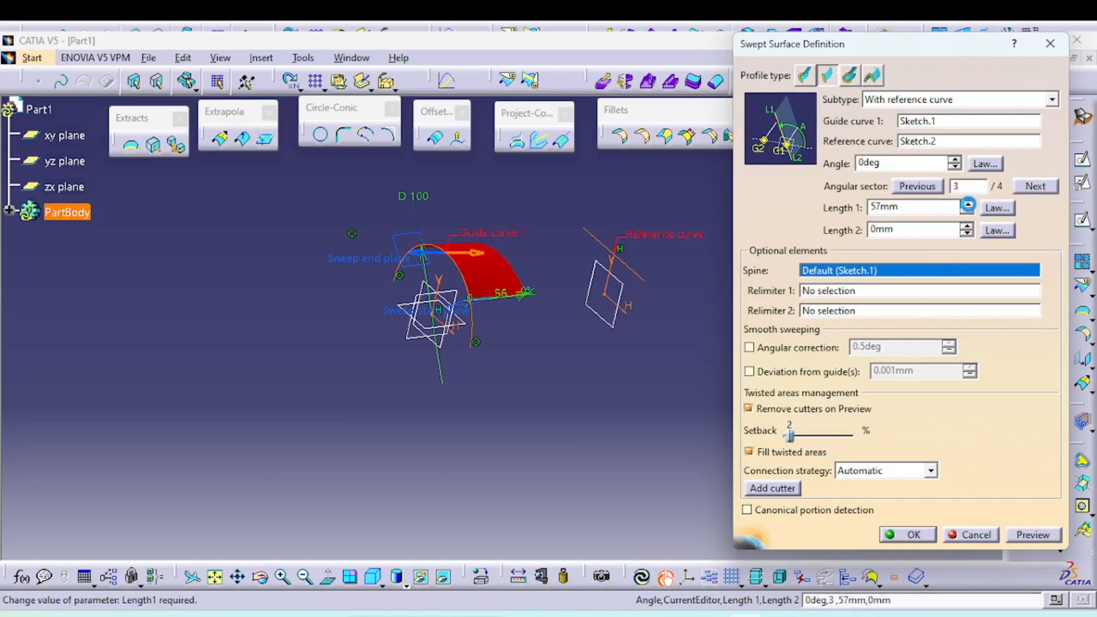
pyautogui.moveTo(910, 210); pyautogui.dragTo(767, 218)
pyautogui.write('149')
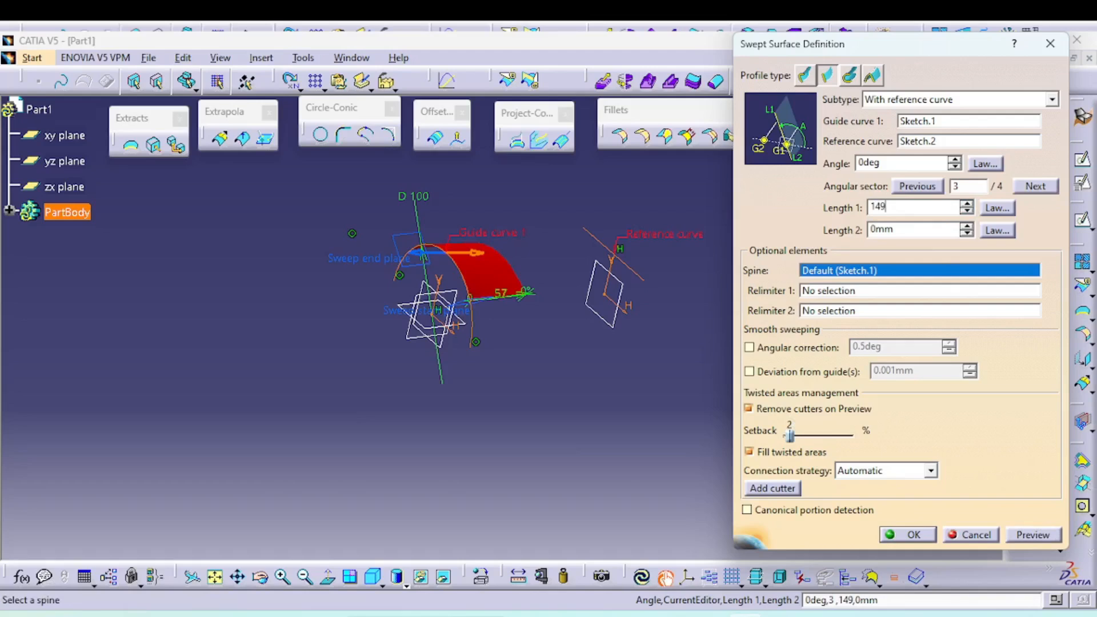
pyautogui.press('Tab')
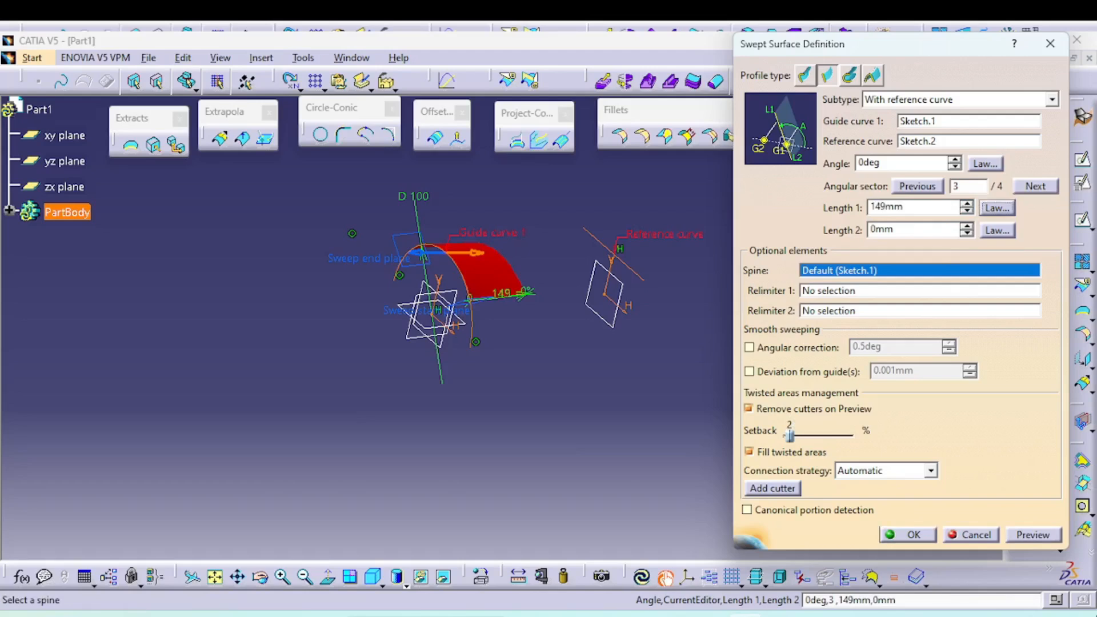
pyautogui.click(1033, 534)
# Step: Inspect the previewed surface from the guide arc to the reference line from several sides, and accept the sweep
pyautogui.moveTo(509, 418); pyautogui.dragTo(617, 401, button='middle')
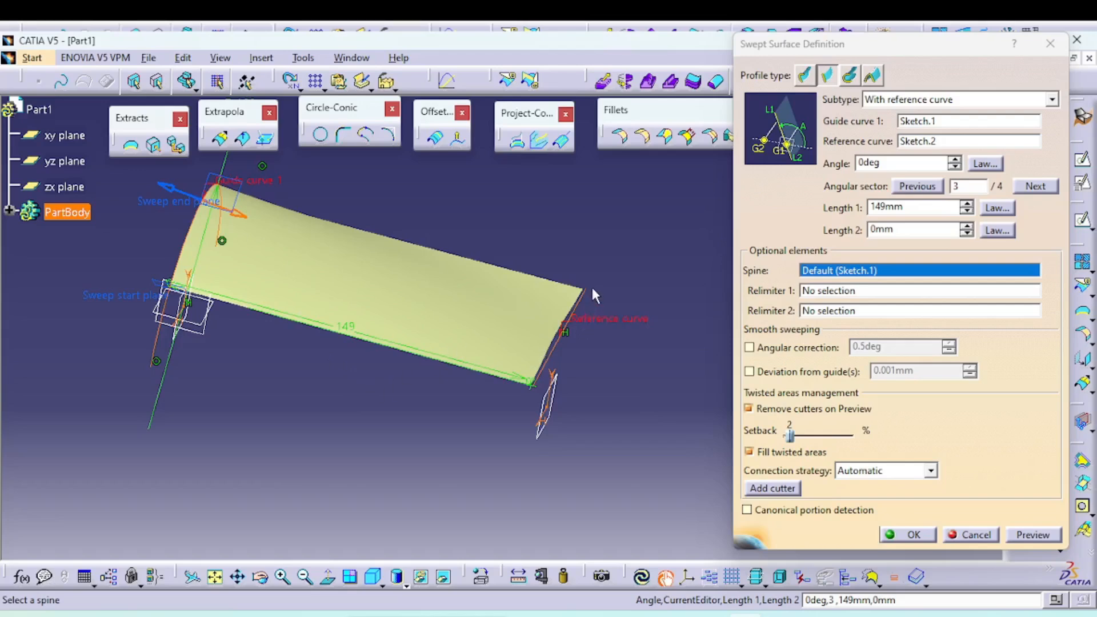
pyautogui.moveTo(438, 465)
pyautogui.mouseDown(button='middle')
pyautogui.moveTo(382, 367)
pyautogui.moveTo(419, 455)
pyautogui.mouseUp(button='middle')
pyautogui.moveTo(313, 429); pyautogui.dragTo(497, 439, button='middle')
pyautogui.moveTo(461, 336); pyautogui.dragTo(356, 410, button='middle')
pyautogui.moveTo(355, 279); pyautogui.dragTo(240, 374, button='middle')
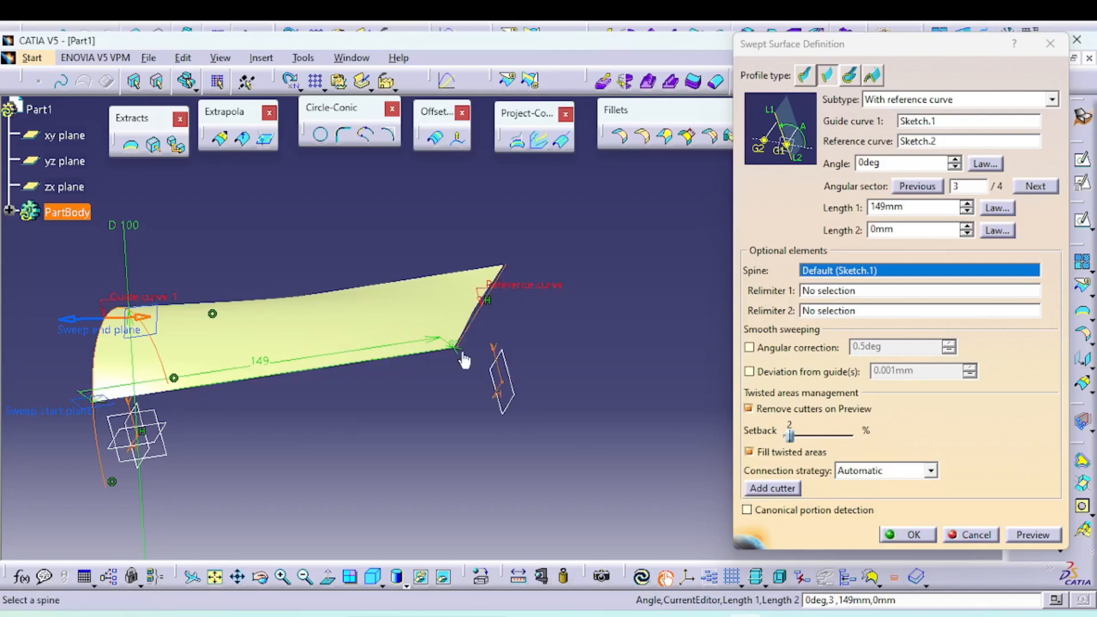
pyautogui.moveTo(421, 265); pyautogui.dragTo(327, 279, button='middle')
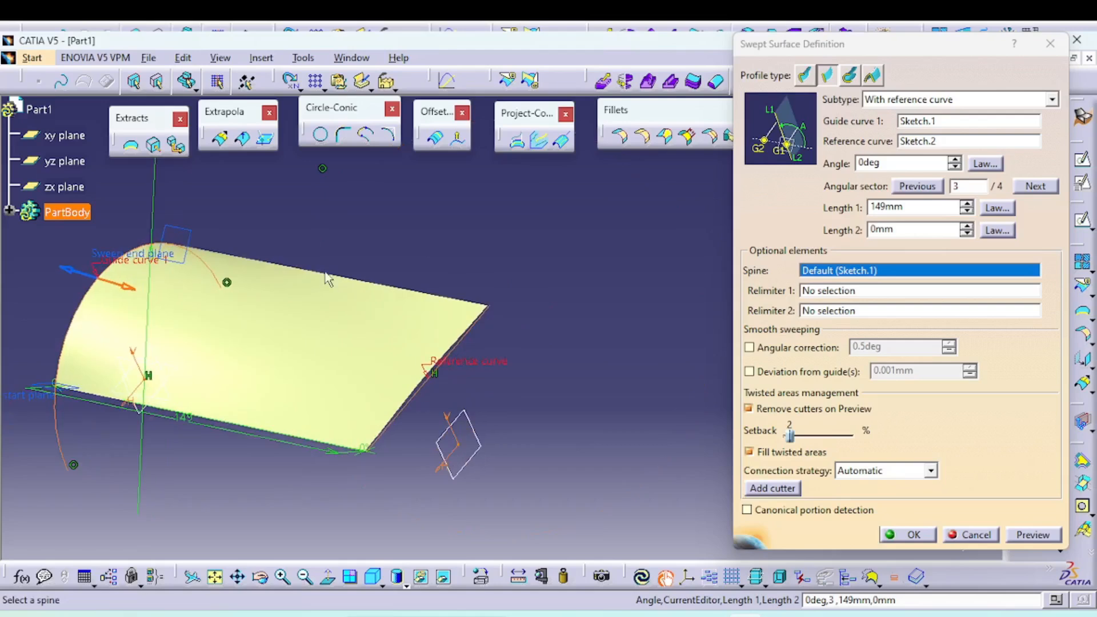
pyautogui.moveTo(314, 451)
pyautogui.mouseDown(button='middle')
pyautogui.moveTo(531, 248)
pyautogui.moveTo(498, 399)
pyautogui.moveTo(568, 365)
pyautogui.moveTo(450, 394)
pyautogui.moveTo(524, 436)
pyautogui.moveTo(429, 404)
pyautogui.mouseUp(button='middle')
pyautogui.moveTo(550, 394); pyautogui.dragTo(562, 350, button='middle')
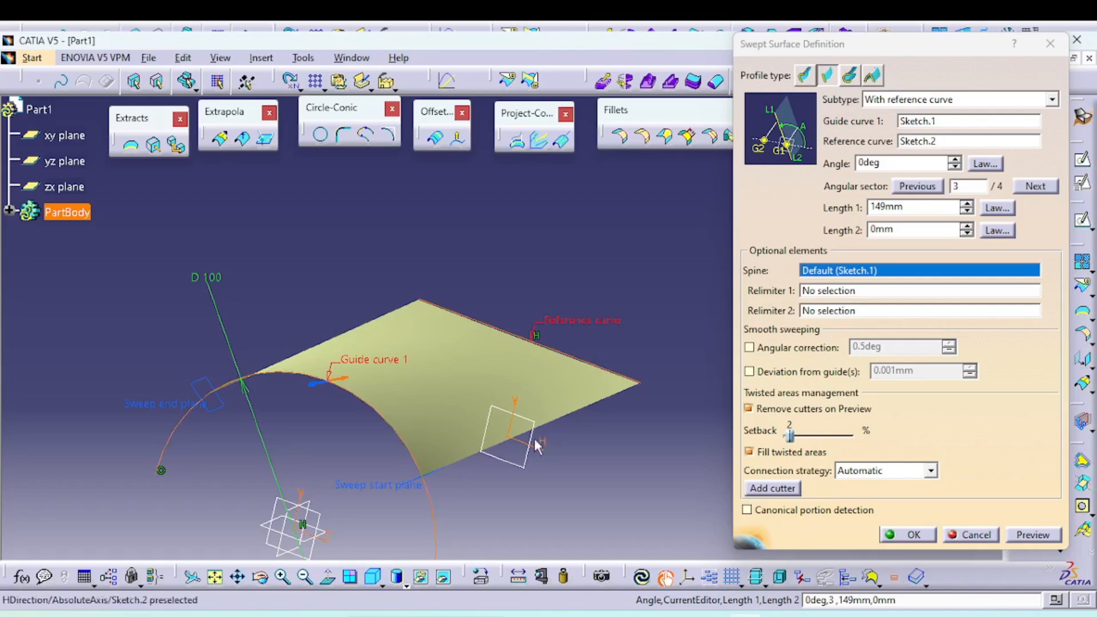
pyautogui.moveTo(552, 432); pyautogui.dragTo(601, 412, button='middle')
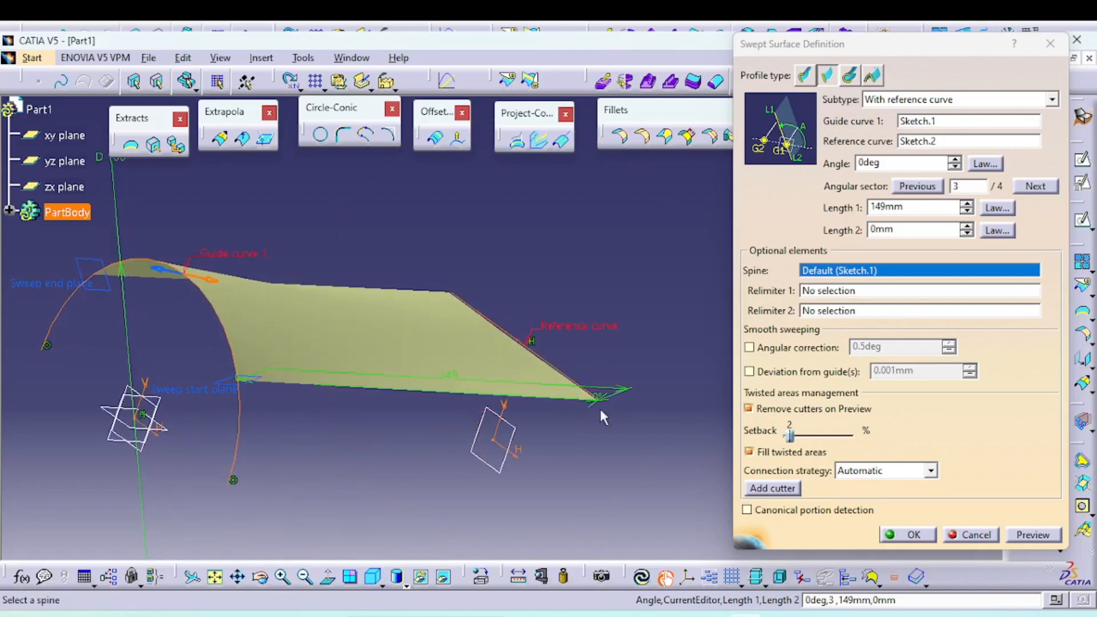
pyautogui.click(899, 536)
# Step: Open the reference sketch on the offset plane and delete its horizontal line
pyautogui.moveTo(718, 436); pyautogui.dragTo(552, 455, button='middle')
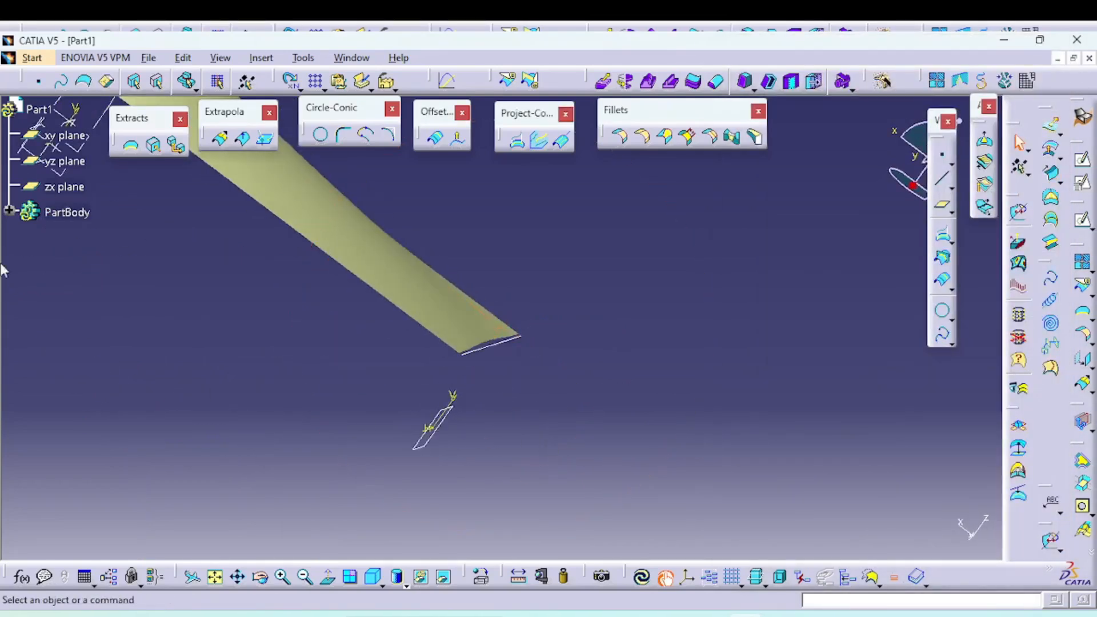
pyautogui.click(9, 210)
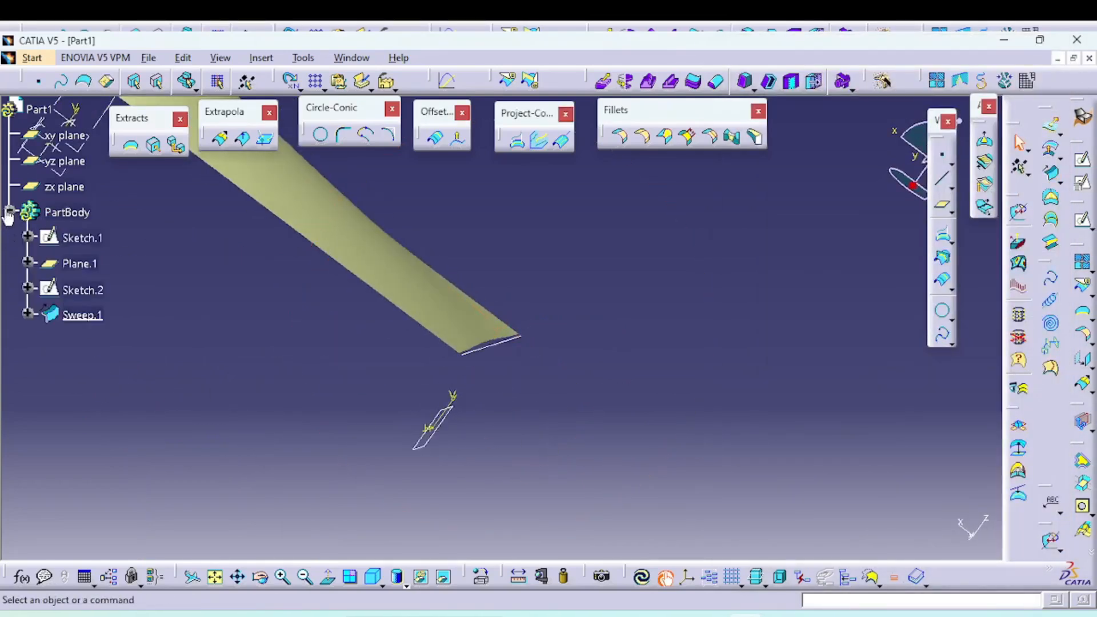
pyautogui.doubleClick(78, 279)
pyautogui.moveTo(622, 387); pyautogui.dragTo(558, 303, button='middle')
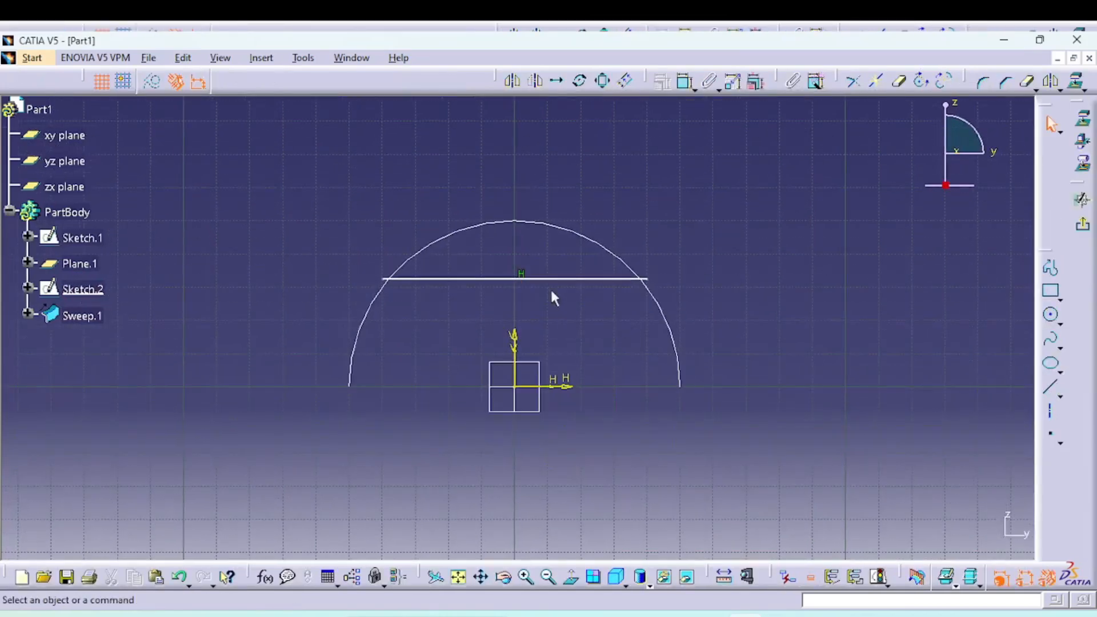
pyautogui.click(560, 280)
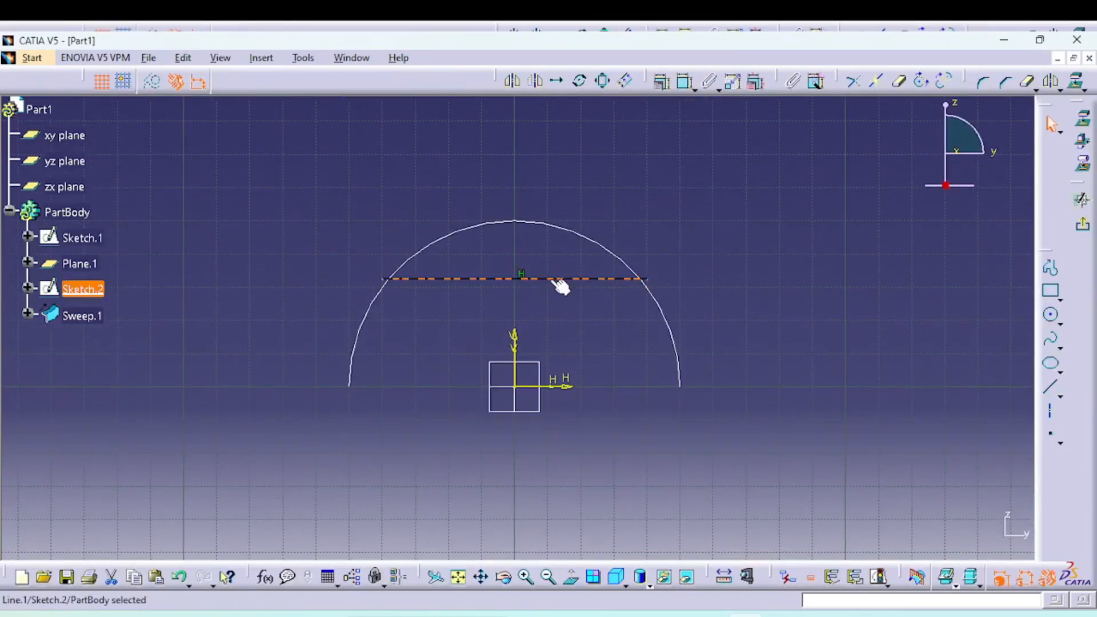
pyautogui.press('Delete')
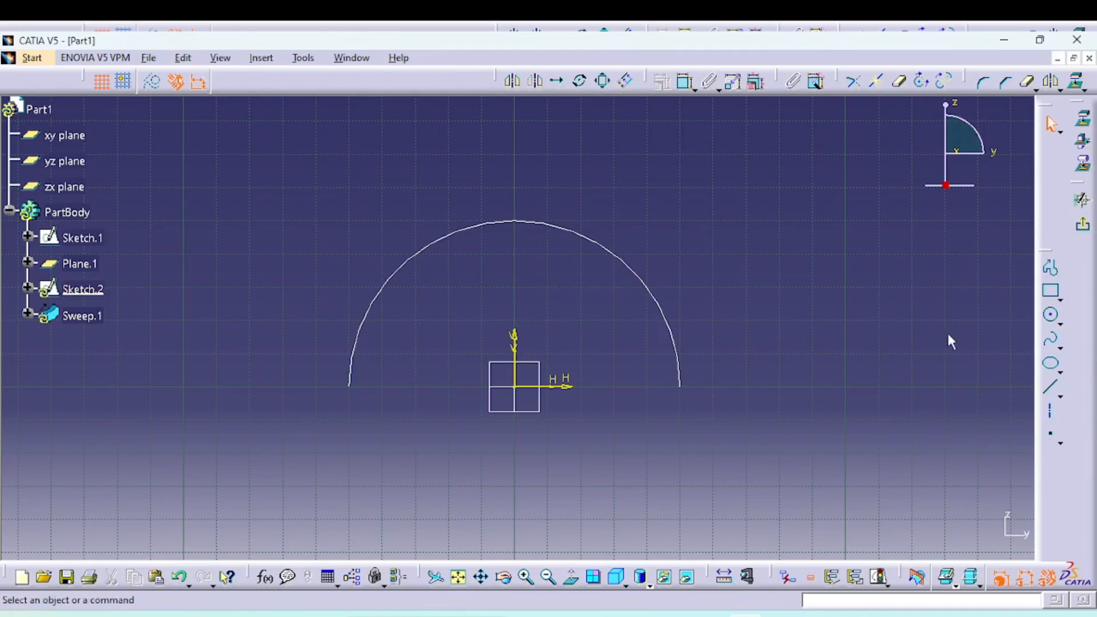
# Step: Sketch a three-point spline just beneath the crown of the semicircular arc, with both ends on the arc, and exit the sketch
pyautogui.click(1050, 340)
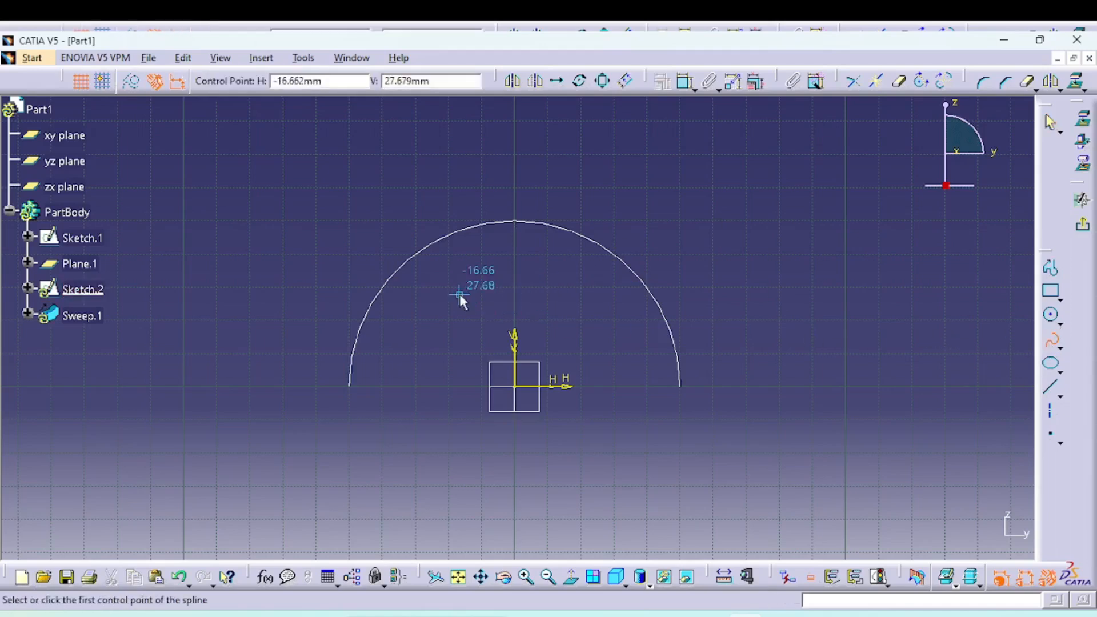
pyautogui.click(382, 285)
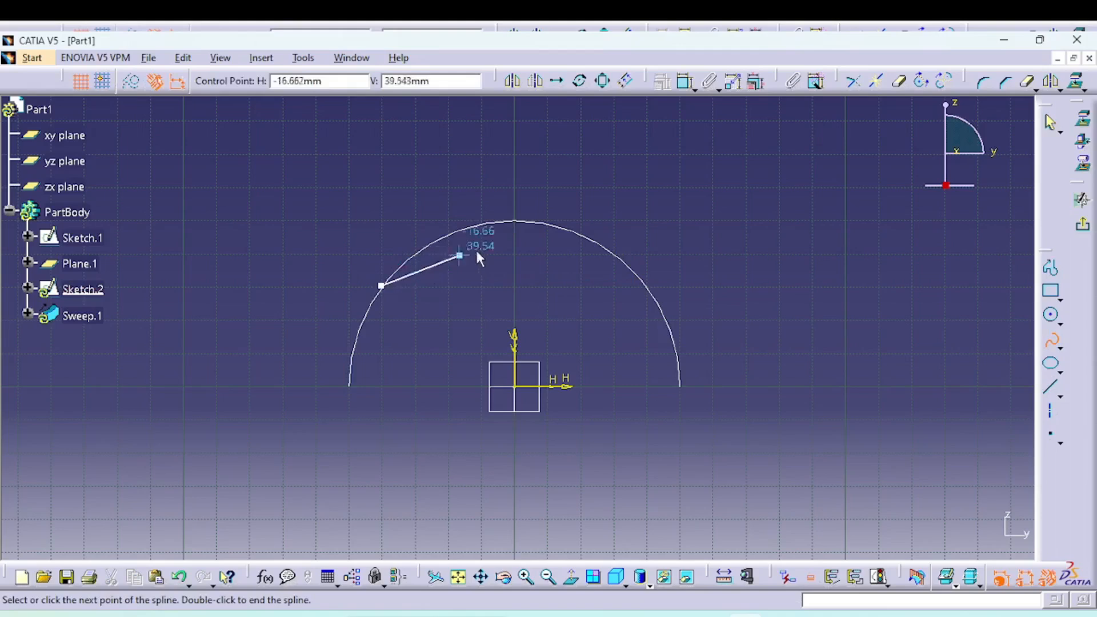
pyautogui.click(516, 232)
pyautogui.click(642, 286)
pyautogui.click(1051, 122)
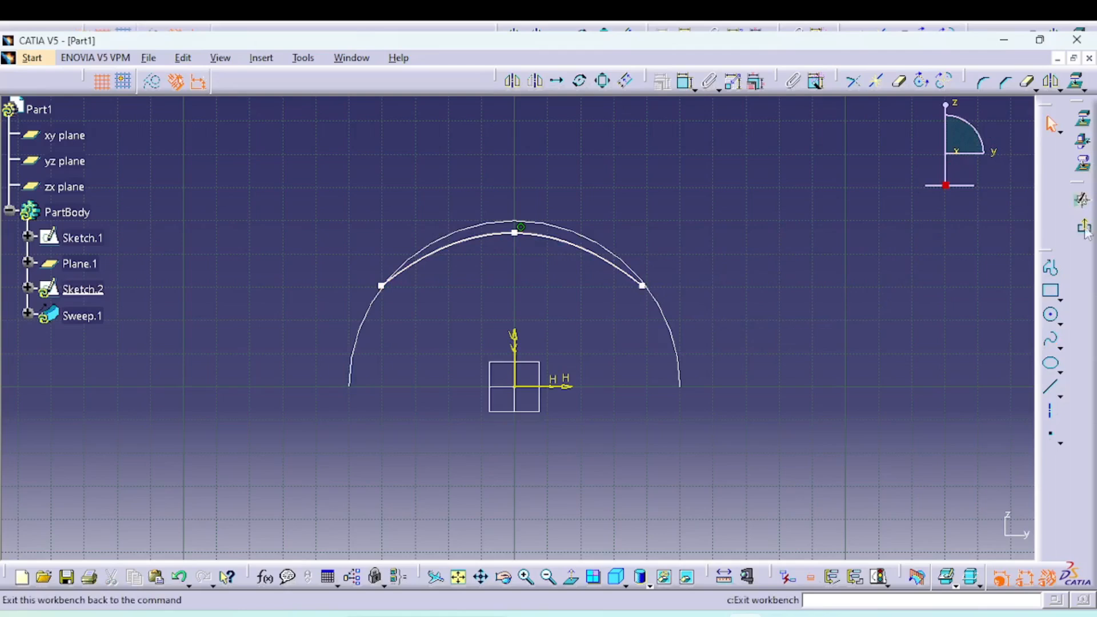
pyautogui.click(1085, 200)
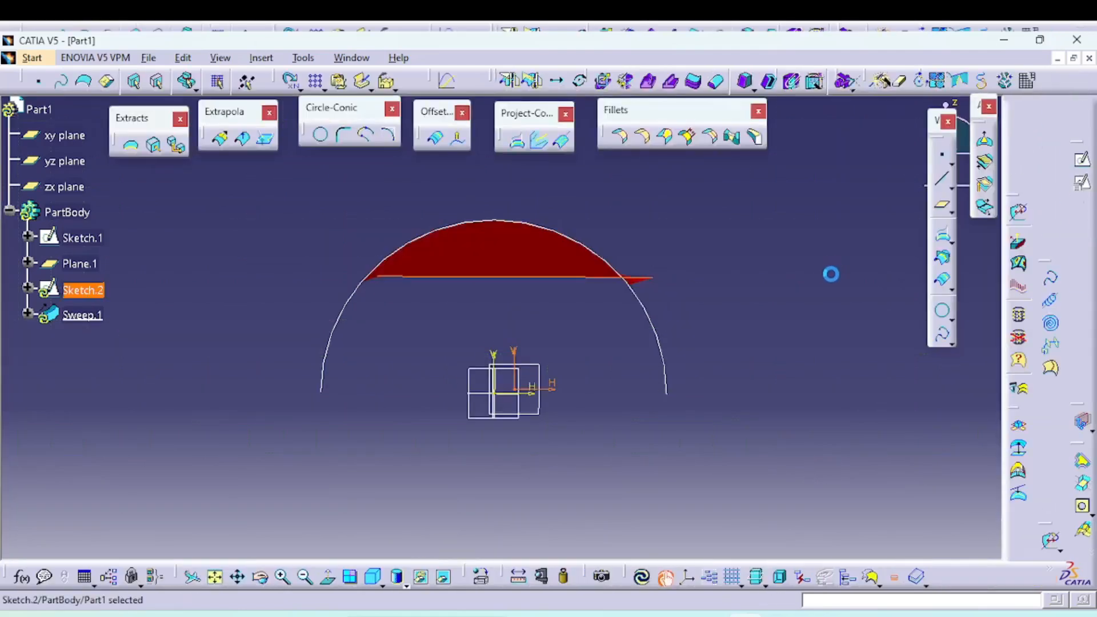
# Step: Update the part to rebuild the sweep with the spline as reference curve, and inspect the surface
pyautogui.click(642, 577)
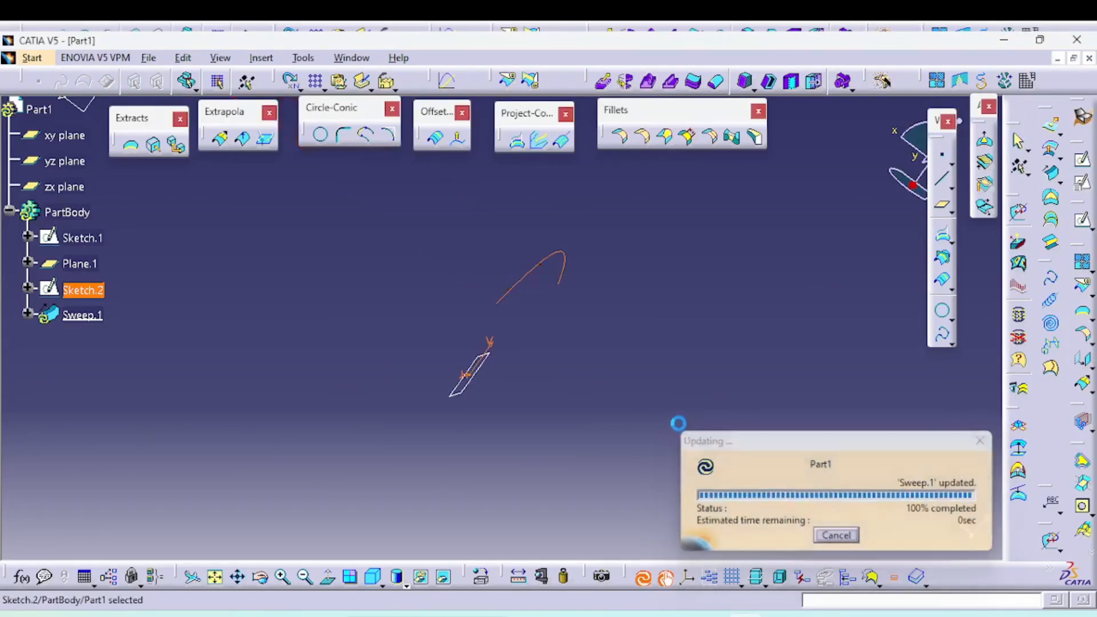
pyautogui.click(658, 409)
pyautogui.moveTo(529, 379); pyautogui.dragTo(713, 454, button='middle')
pyautogui.moveTo(516, 375); pyautogui.dragTo(587, 327, button='middle')
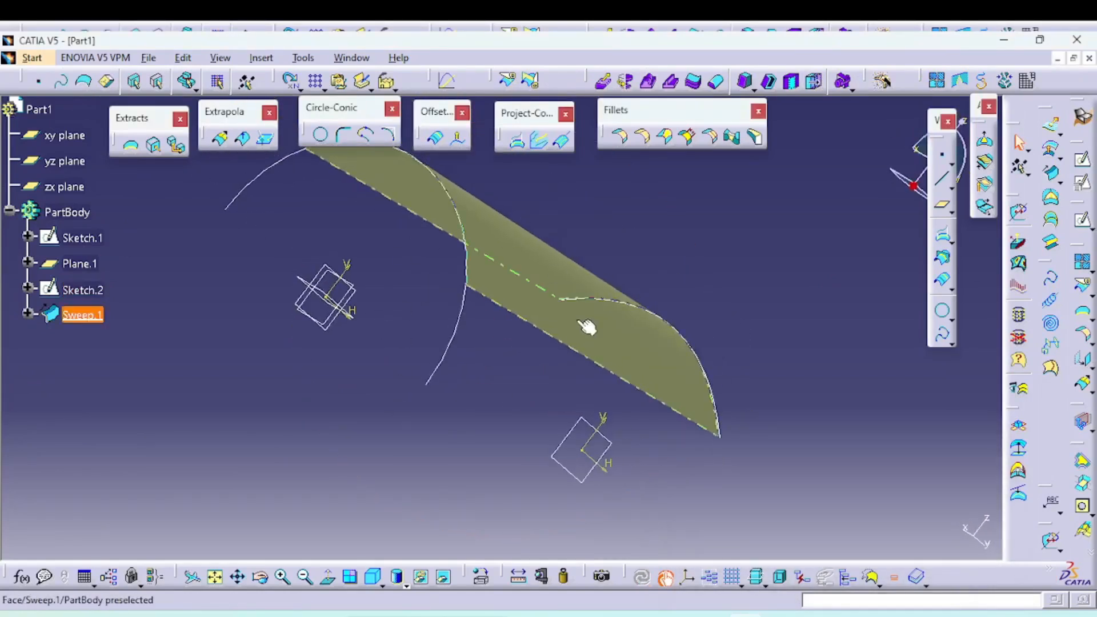
pyautogui.moveTo(735, 398); pyautogui.dragTo(614, 293, button='middle')
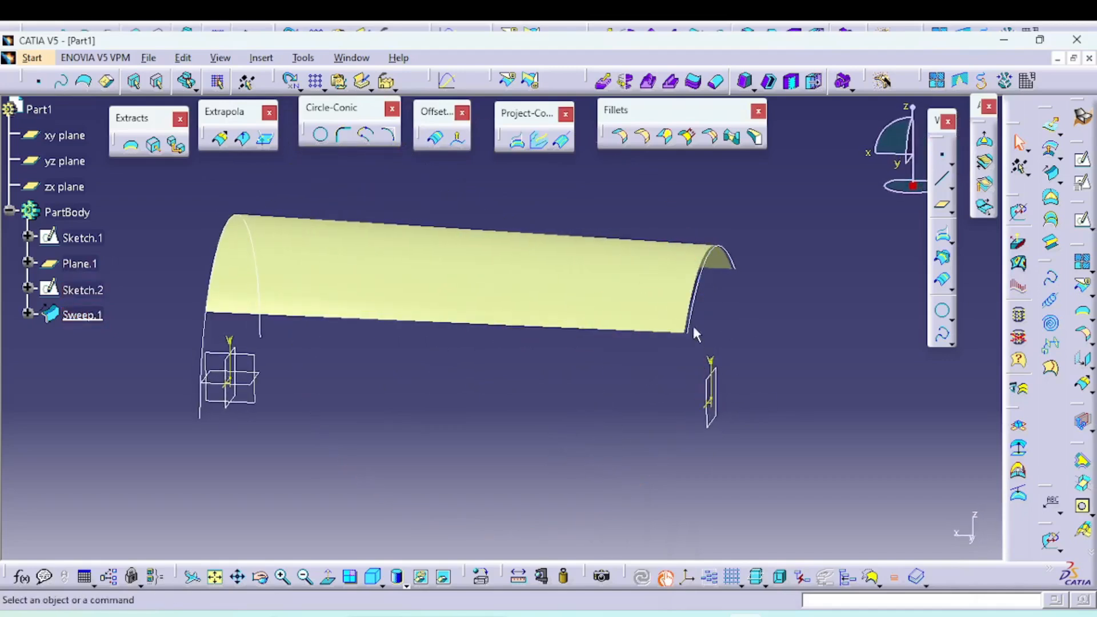
# Step: Reopen the sweep's definition, examine how the surface's far end follows the spline, and accept it without changes
pyautogui.doubleClick(682, 305)
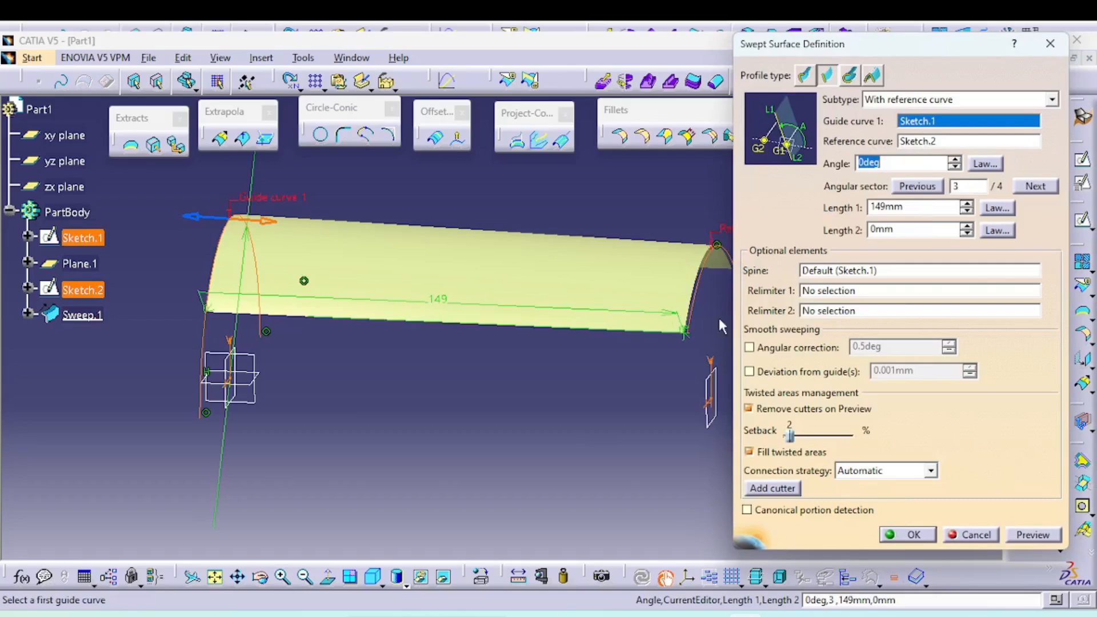
pyautogui.moveTo(719, 326); pyautogui.dragTo(595, 342, button='middle')
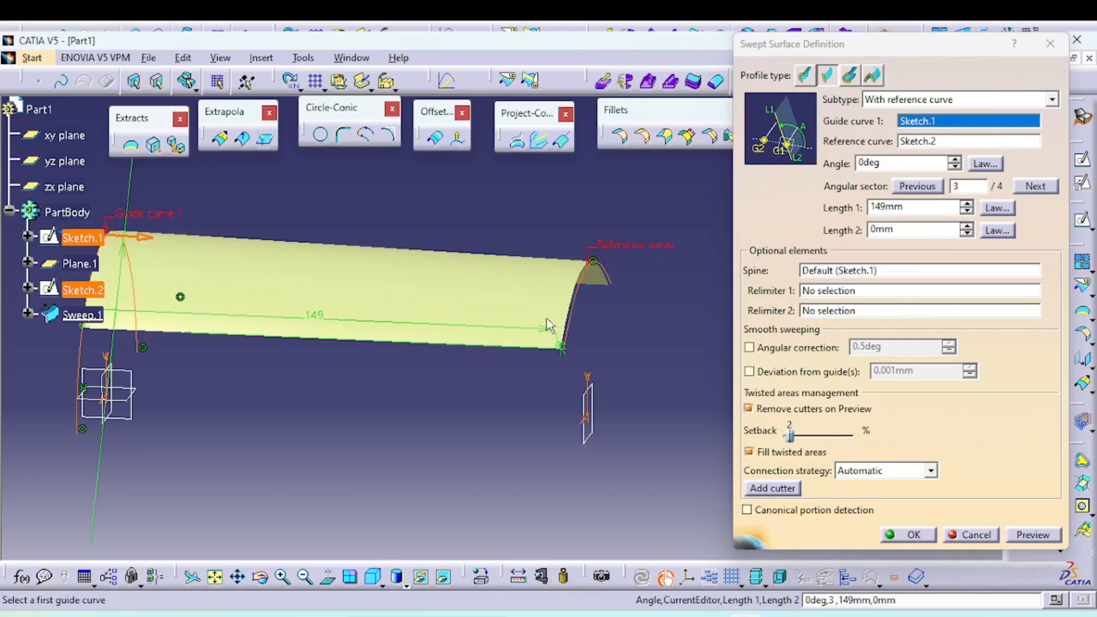
pyautogui.moveTo(559, 360)
pyautogui.mouseDown(button='middle')
pyautogui.moveTo(411, 429)
pyautogui.moveTo(561, 291)
pyautogui.mouseUp(button='middle')
pyautogui.moveTo(397, 336); pyautogui.dragTo(472, 311, button='middle')
pyautogui.click(909, 533)
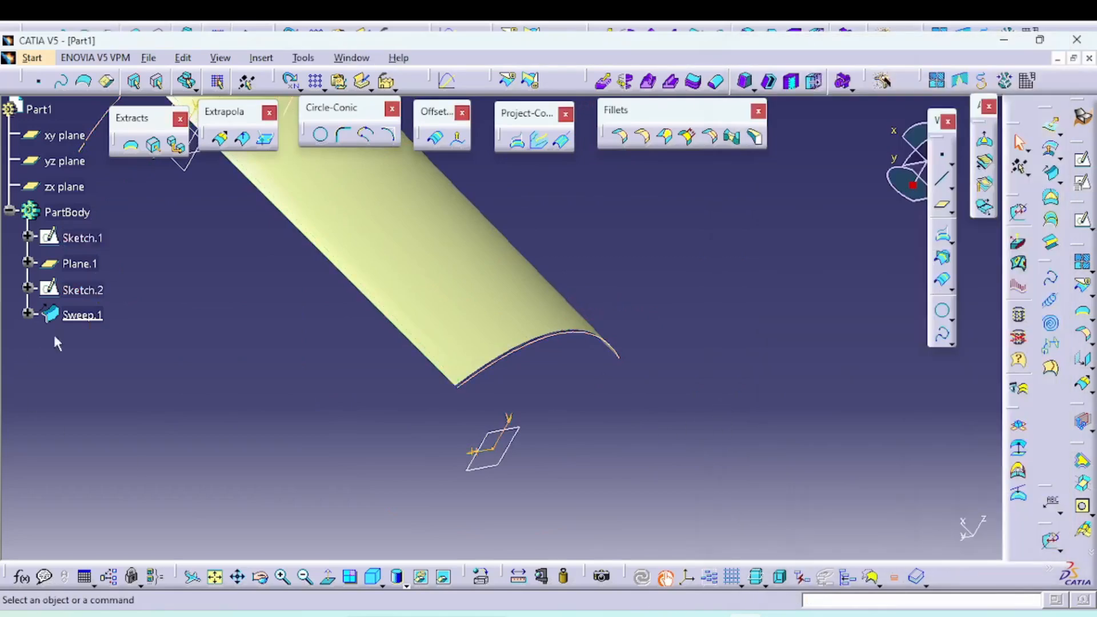
# Step: Open the reference sketch again and delete the spline
pyautogui.doubleClick(83, 289)
pyautogui.moveTo(592, 431); pyautogui.dragTo(740, 313, button='middle')
pyautogui.click(561, 239)
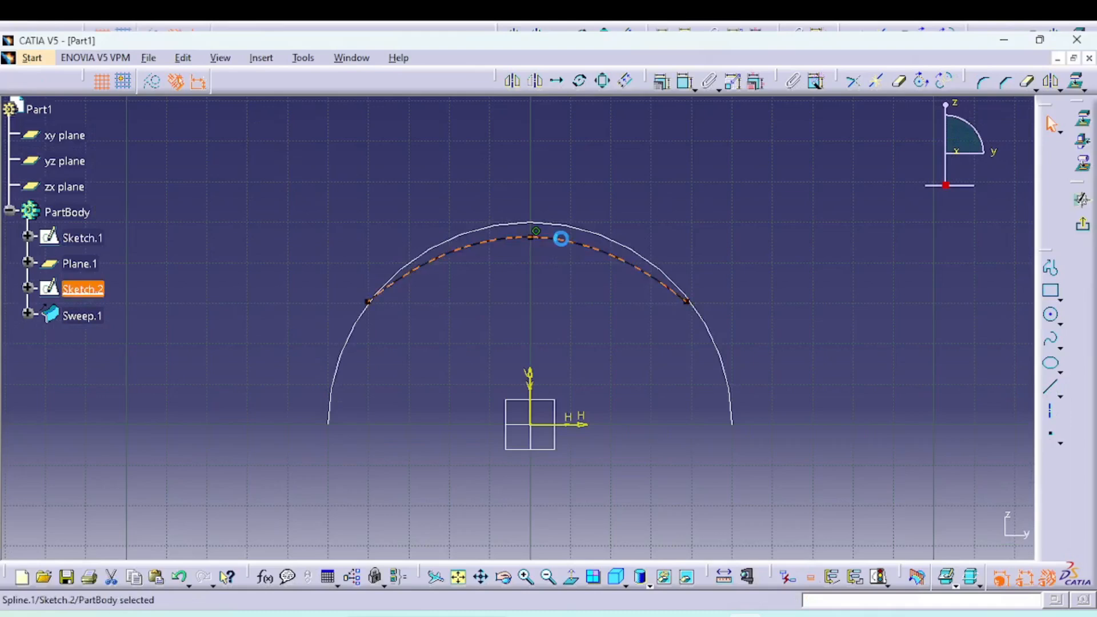
pyautogui.press('Delete')
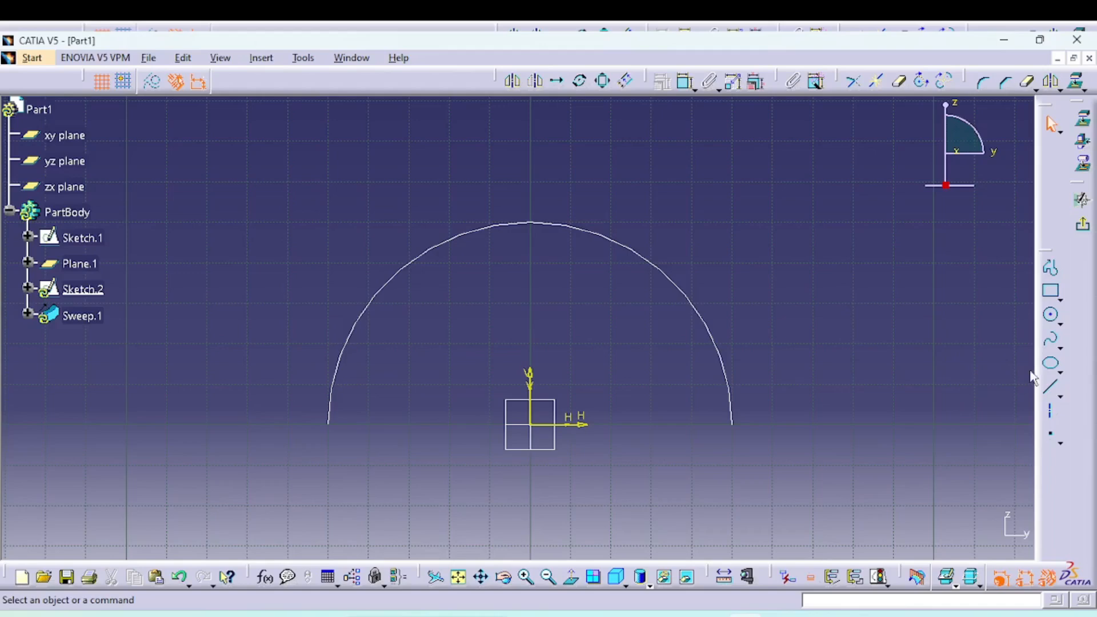
# Step: Sketch a horizontal ellipse inside the arc, centred about 30 mm above the origin, with a major radius of about 34 mm
pyautogui.click(1051, 363)
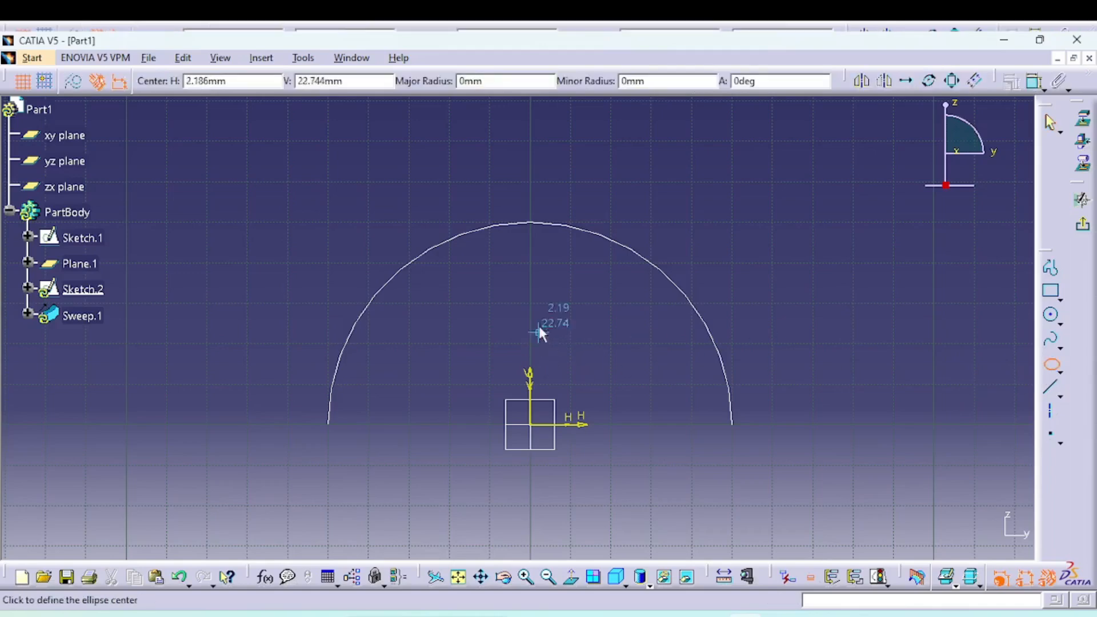
pyautogui.click(528, 303)
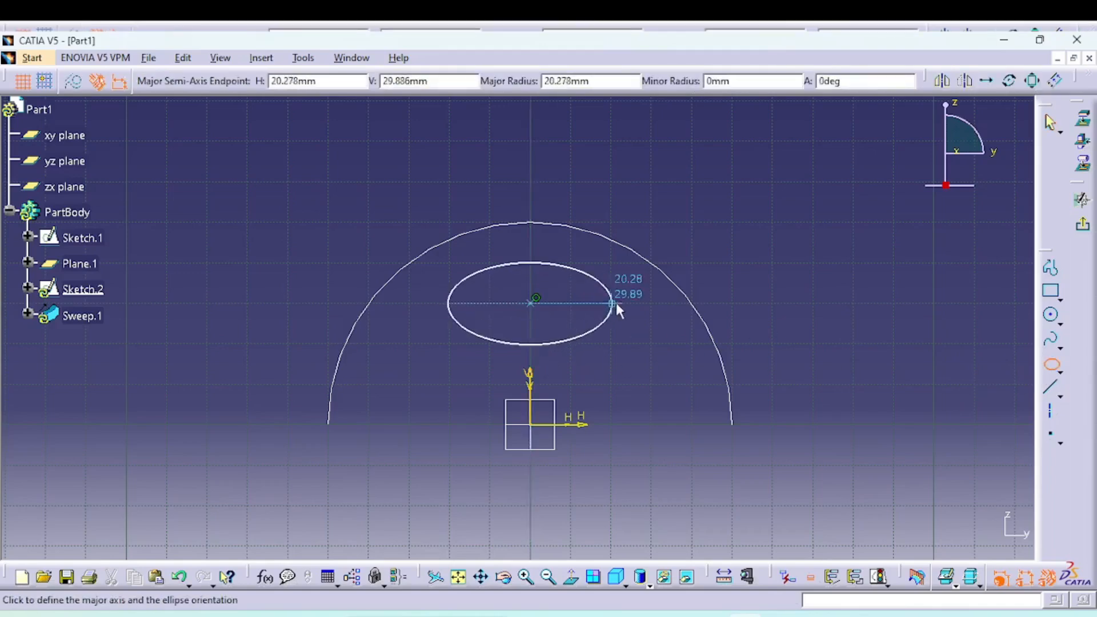
pyautogui.click(664, 303)
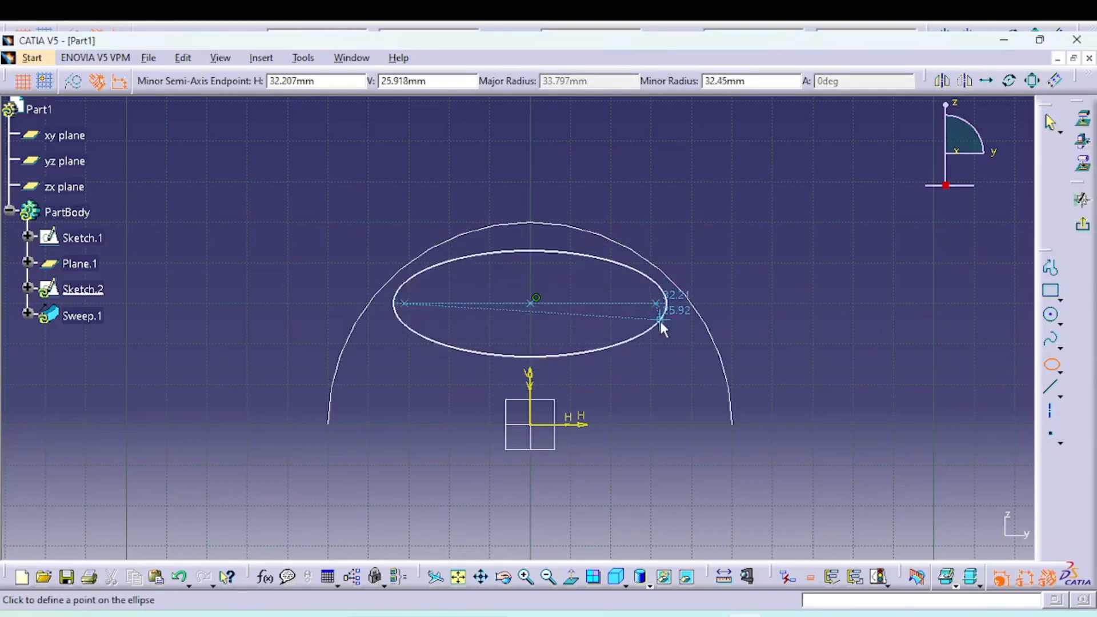
pyautogui.click(660, 321)
pyautogui.click(958, 283)
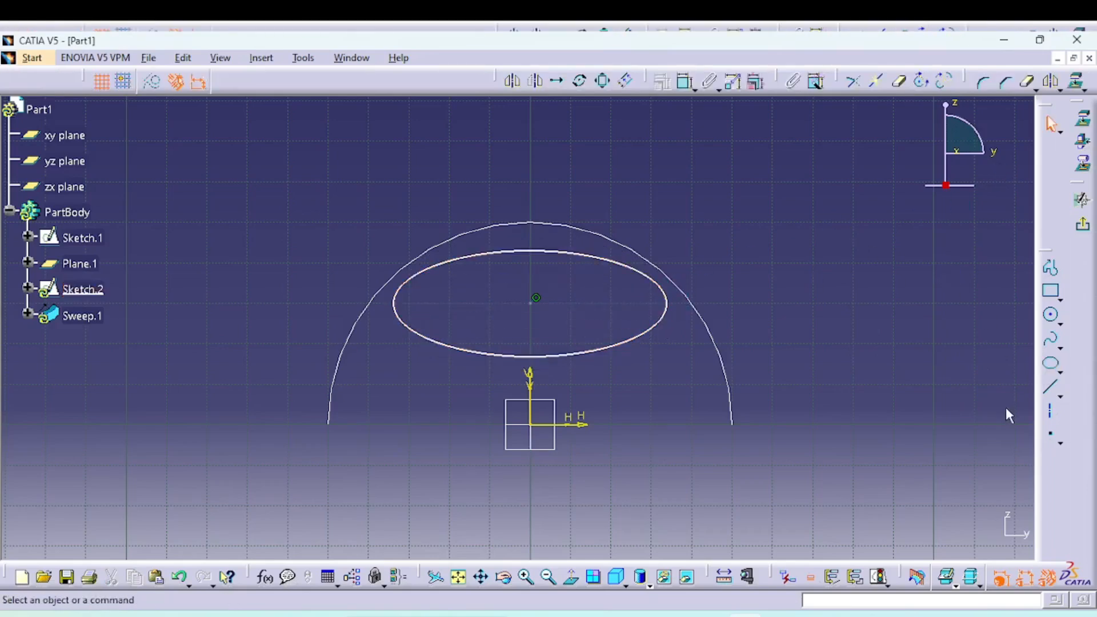
# Step: Draw a nearly horizontal axis line through the middle of the ellipse, extending beyond both of its ends
pyautogui.click(1051, 412)
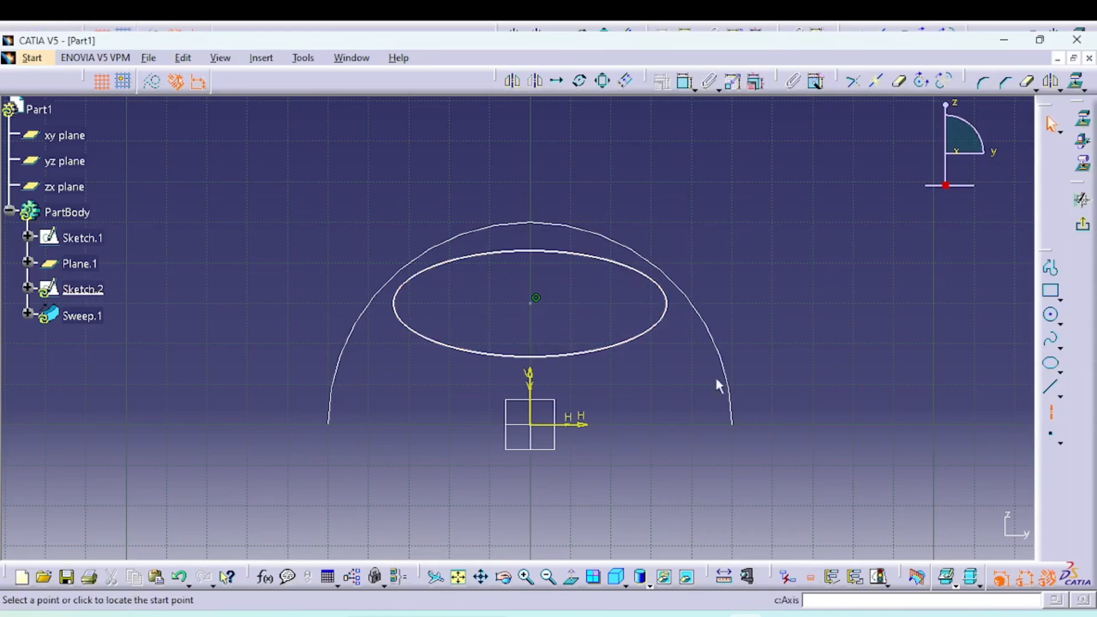
pyautogui.click(380, 303)
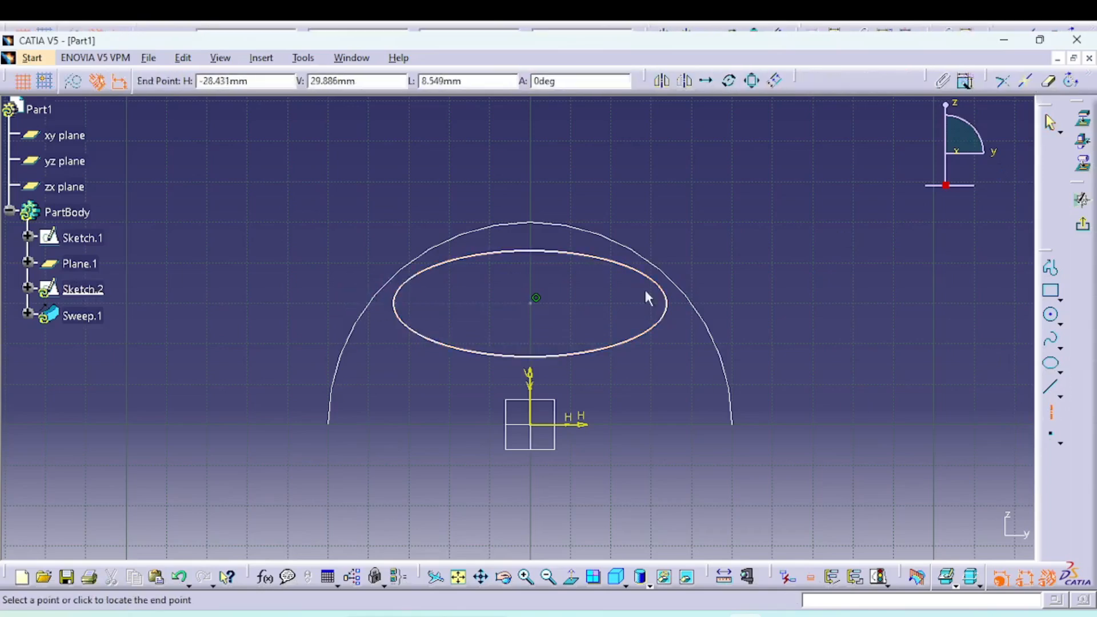
pyautogui.click(806, 297)
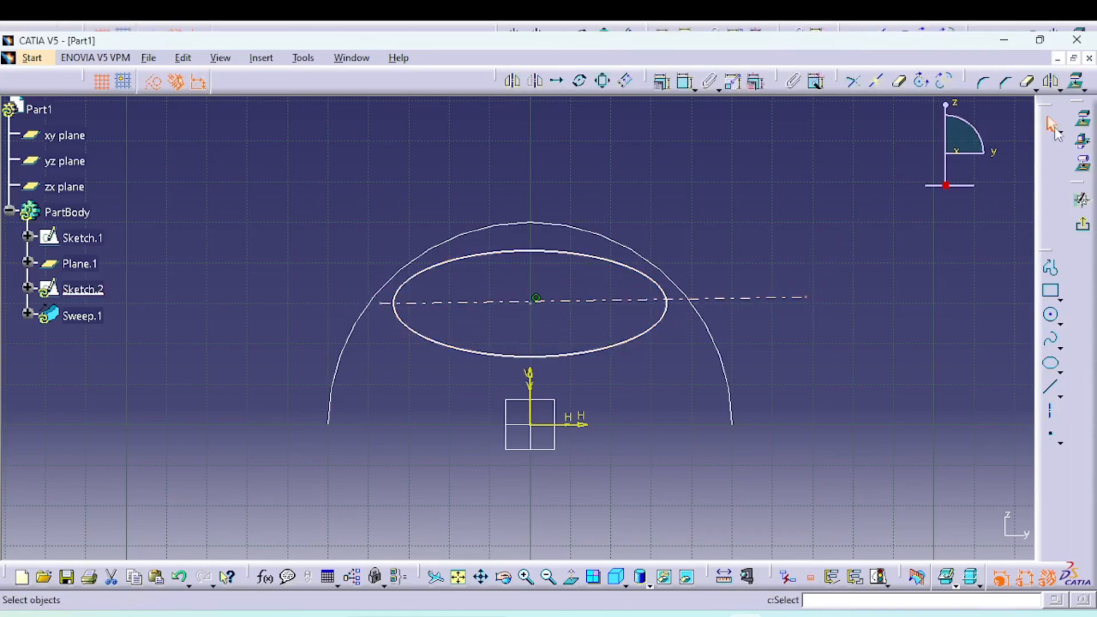
# Step: Trim away the ellipse's lower half below the axis line, leave the sketch, and update the swept surface
pyautogui.click(901, 81)
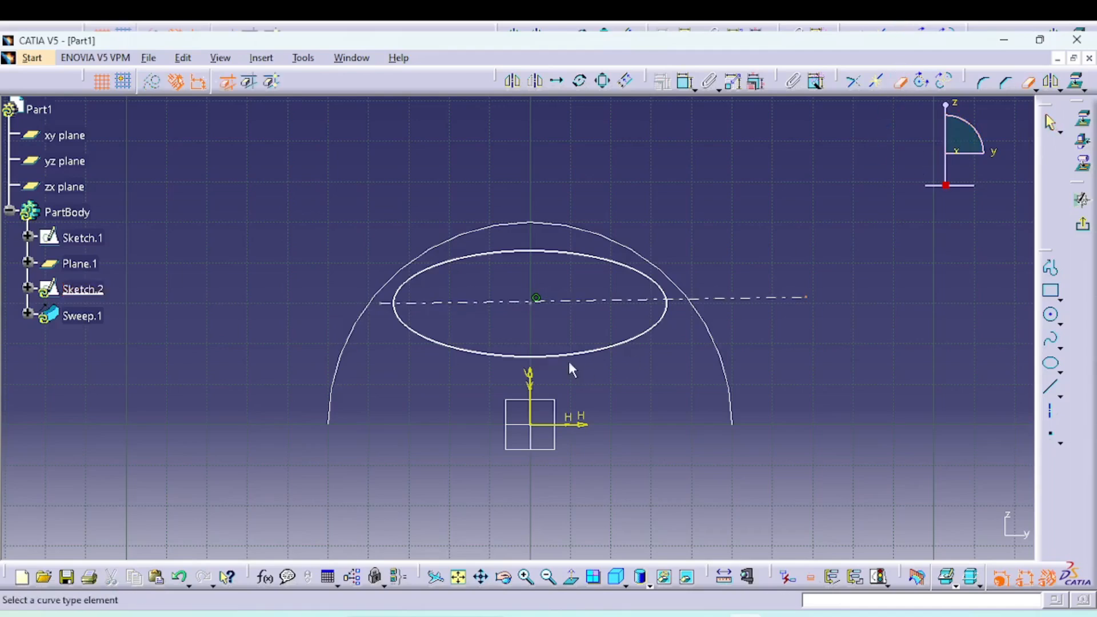
pyautogui.click(592, 358)
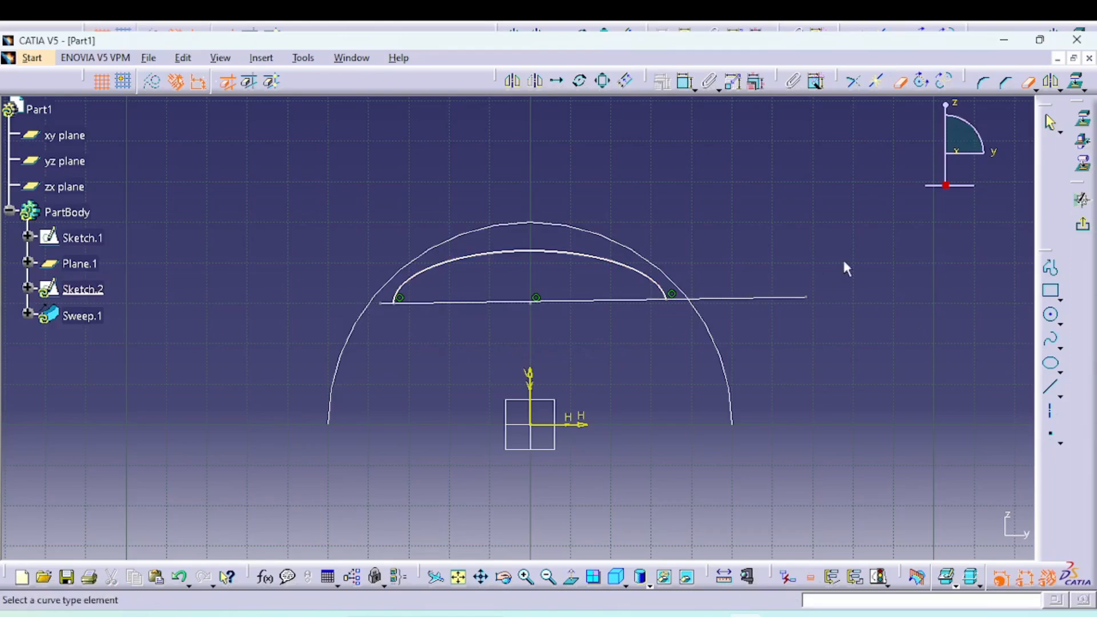
pyautogui.click(1082, 224)
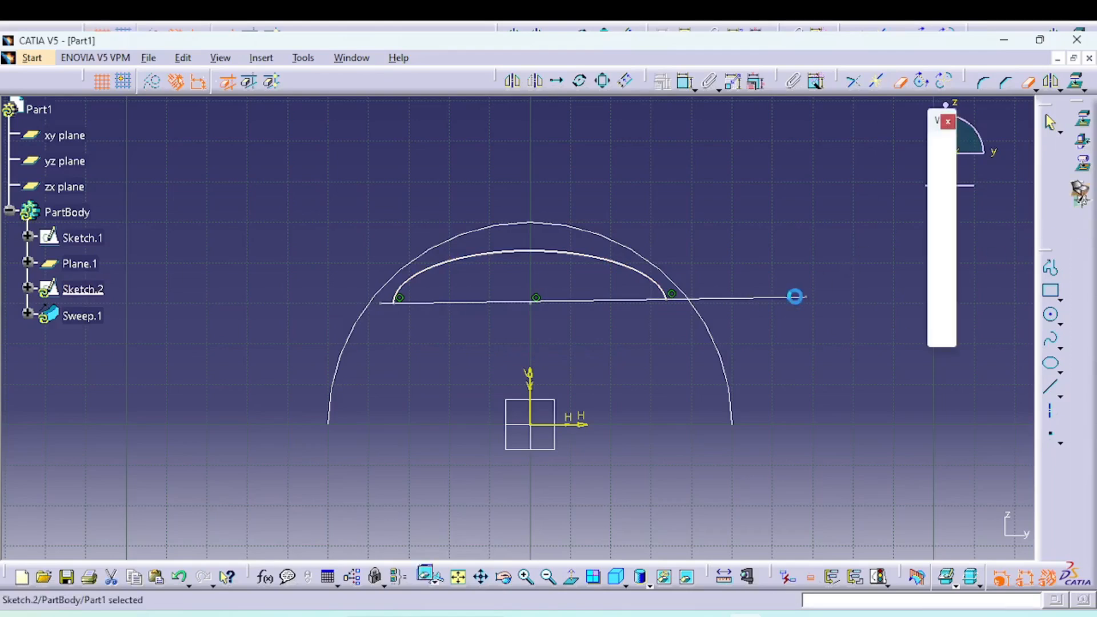
pyautogui.click(750, 368)
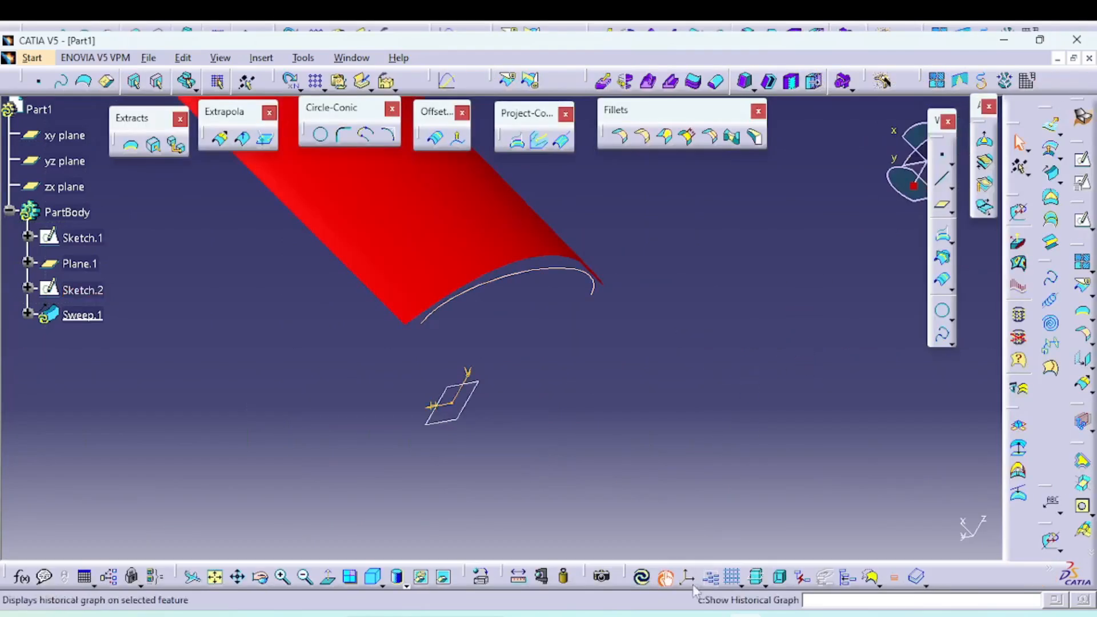
pyautogui.click(640, 577)
# Step: Reopen the sweep's definition, set Length 2 to 25 mm with a preview, accept it, and update the part
pyautogui.moveTo(645, 414); pyautogui.dragTo(439, 362, button='middle')
pyautogui.moveTo(548, 309); pyautogui.dragTo(509, 370, button='middle')
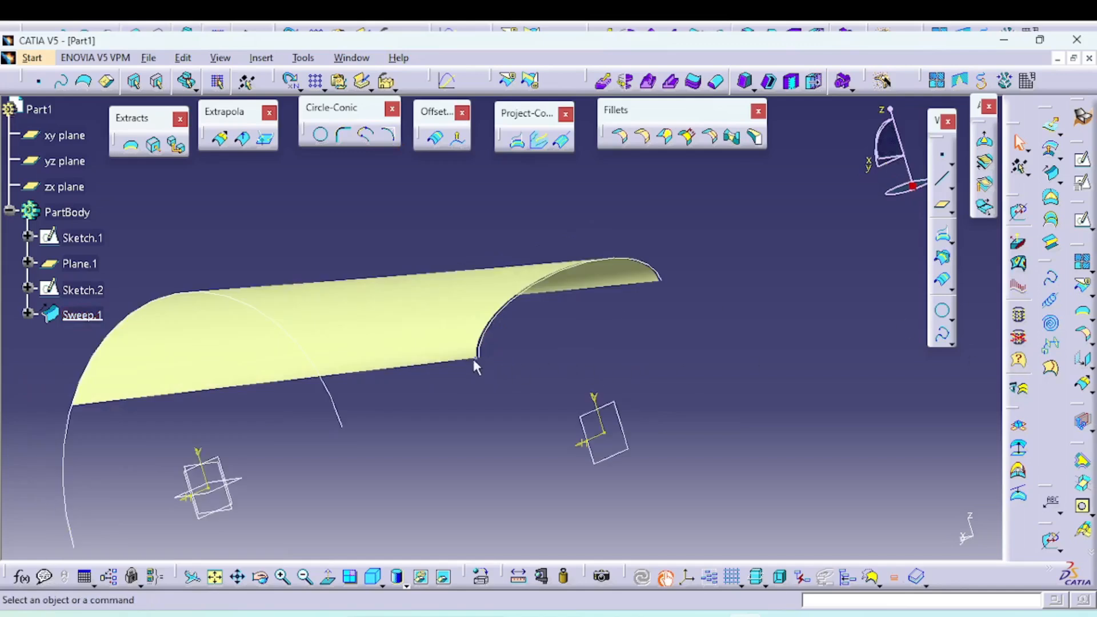
pyautogui.moveTo(678, 289)
pyautogui.mouseDown(button='middle')
pyautogui.moveTo(541, 355)
pyautogui.moveTo(448, 362)
pyautogui.moveTo(583, 357)
pyautogui.moveTo(444, 307)
pyautogui.moveTo(492, 409)
pyautogui.moveTo(632, 377)
pyautogui.moveTo(629, 400)
pyautogui.moveTo(463, 453)
pyautogui.moveTo(627, 382)
pyautogui.moveTo(594, 470)
pyautogui.moveTo(618, 446)
pyautogui.moveTo(577, 412)
pyautogui.mouseUp(button='middle')
pyautogui.click(464, 337)
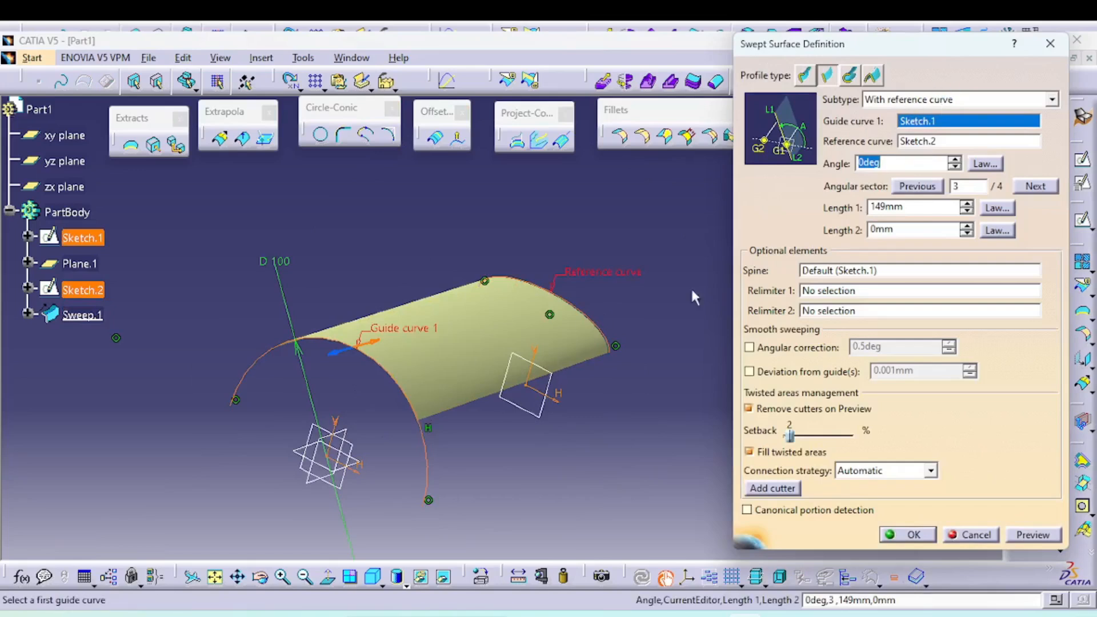
pyautogui.moveTo(519, 369); pyautogui.dragTo(598, 309, button='middle')
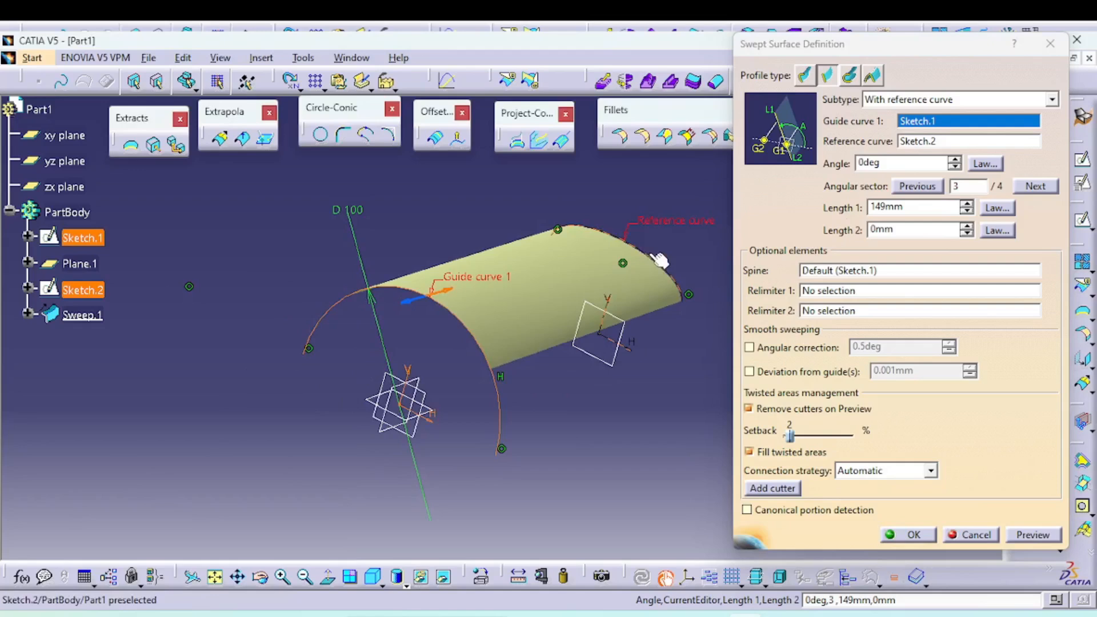
pyautogui.moveTo(414, 369); pyautogui.dragTo(470, 342, button='middle')
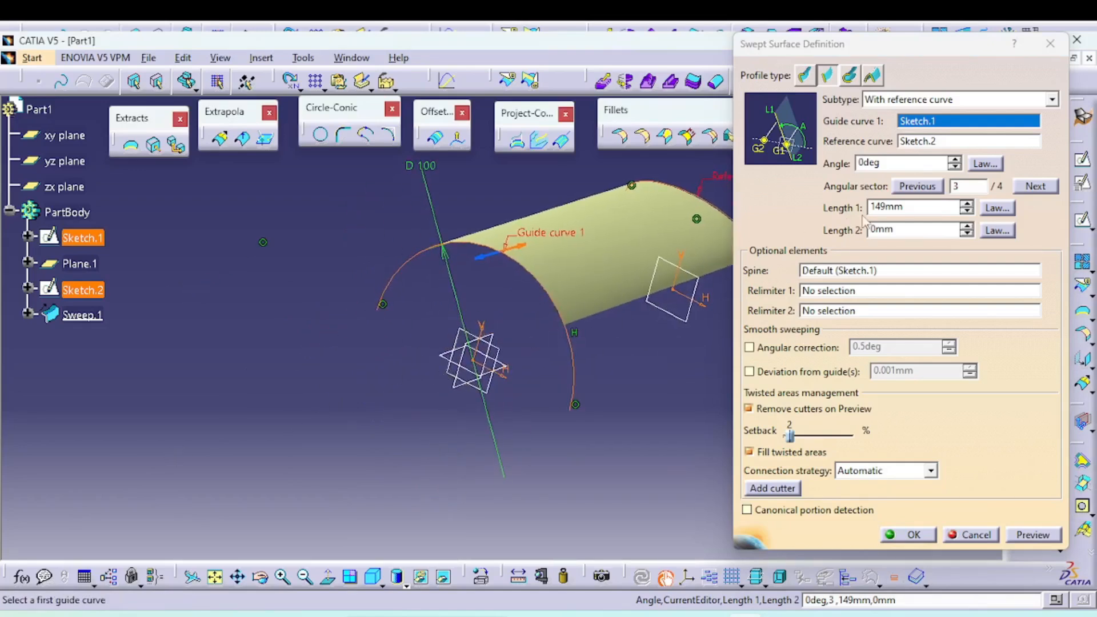
pyautogui.click(967, 227)
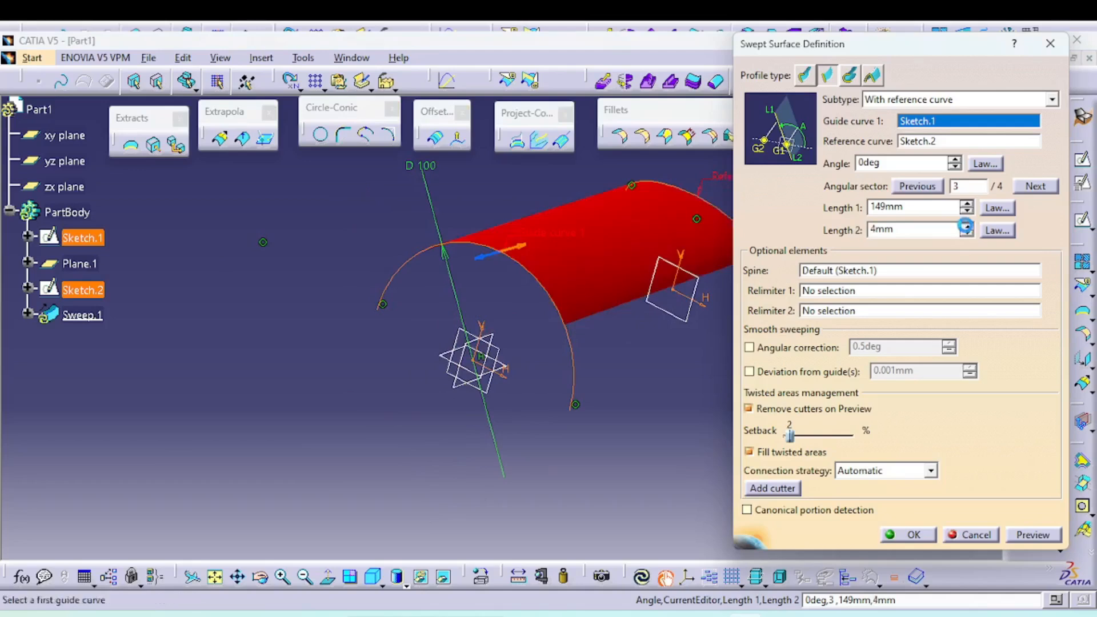
pyautogui.click(1033, 535)
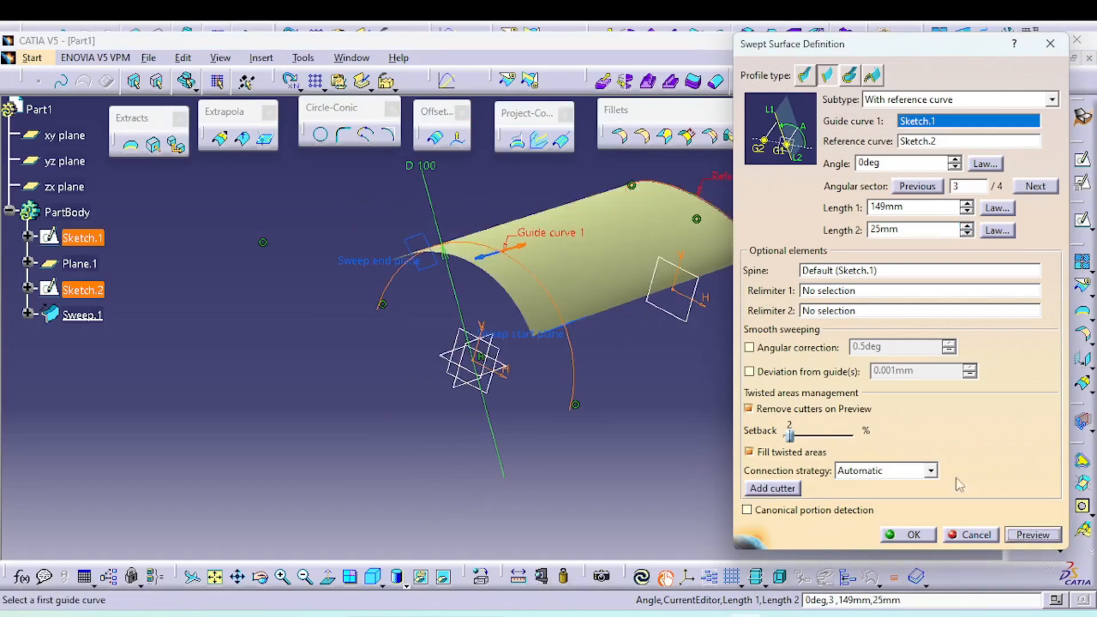
pyautogui.click(918, 534)
pyautogui.moveTo(789, 439)
pyautogui.mouseDown(button='middle')
pyautogui.moveTo(738, 409)
pyautogui.moveTo(587, 365)
pyautogui.moveTo(661, 460)
pyautogui.moveTo(756, 440)
pyautogui.moveTo(693, 460)
pyautogui.moveTo(613, 365)
pyautogui.moveTo(585, 370)
pyautogui.moveTo(674, 392)
pyautogui.moveTo(684, 408)
pyautogui.moveTo(675, 435)
pyautogui.mouseUp(button='middle')
pyautogui.click(643, 577)
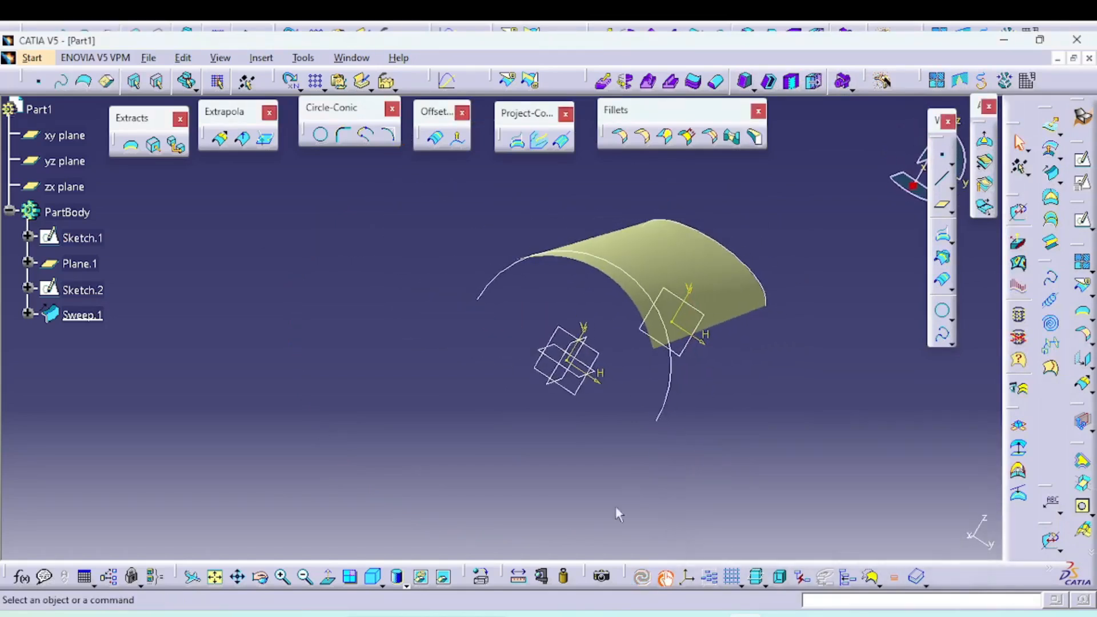
# Step: Create a plane offset 150 mm from the yz plane, on the opposite side from the reference sketch
pyautogui.click(373, 578)
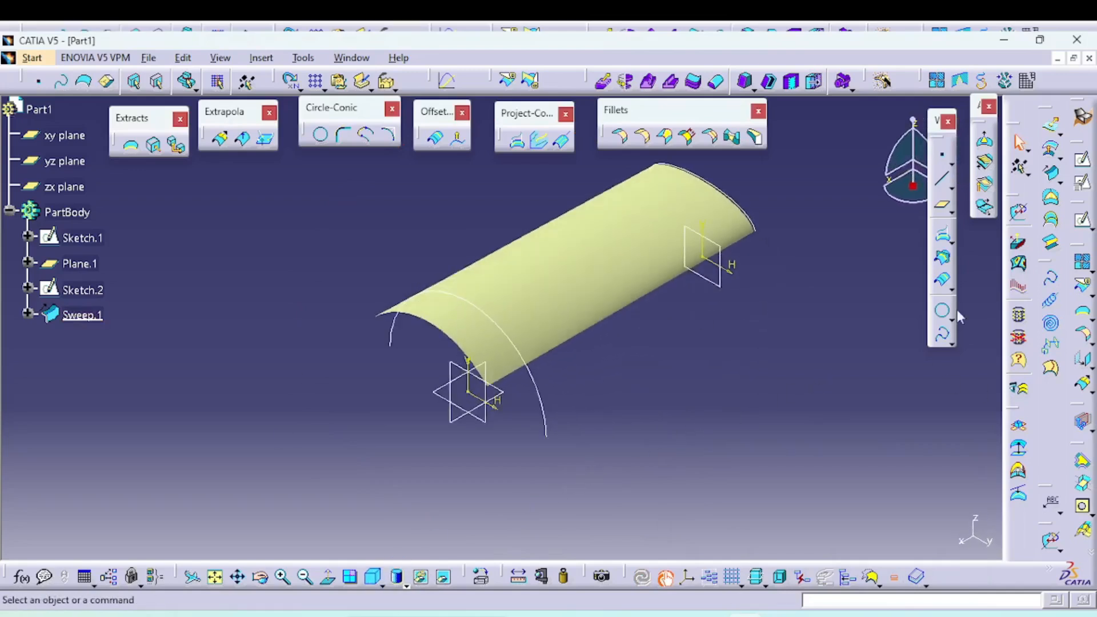
pyautogui.click(942, 205)
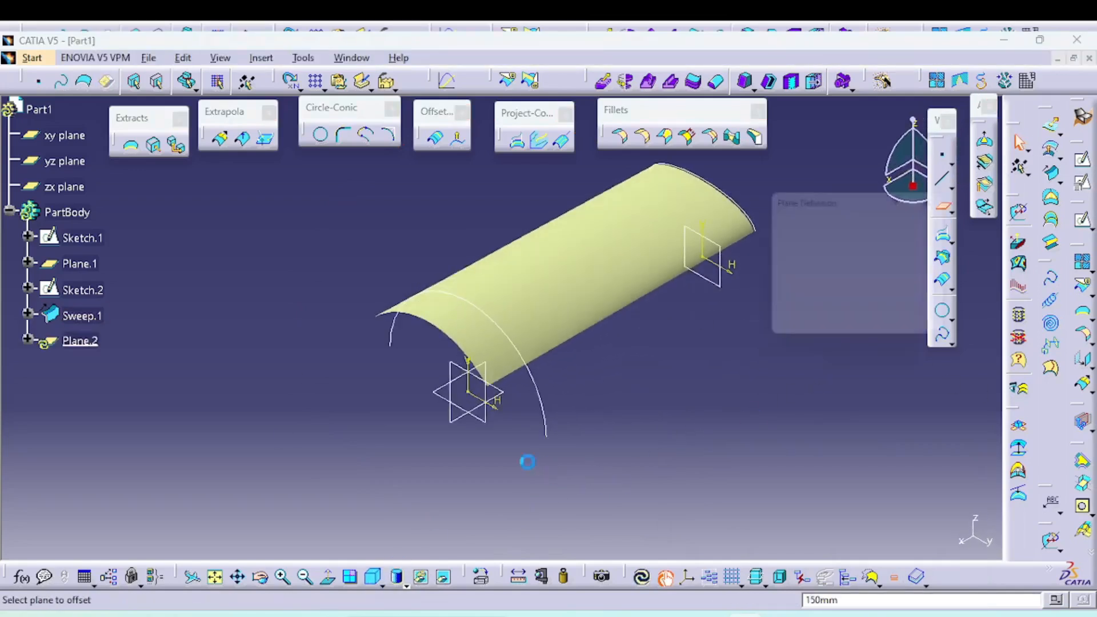
pyautogui.click(489, 433)
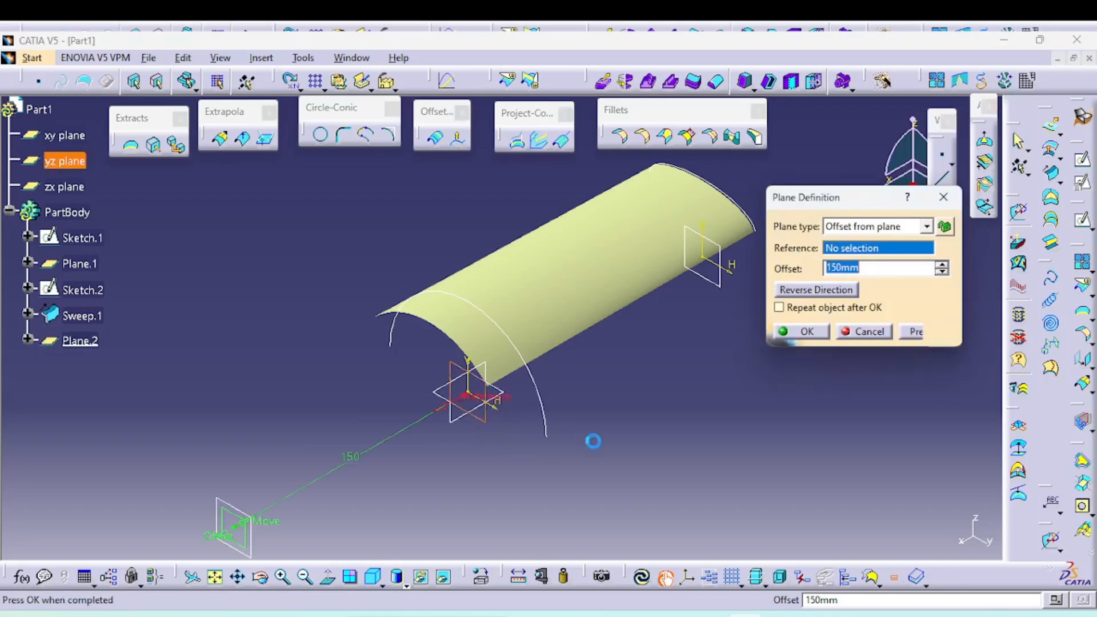
pyautogui.moveTo(657, 411); pyautogui.dragTo(769, 351, button='middle')
pyautogui.click(807, 331)
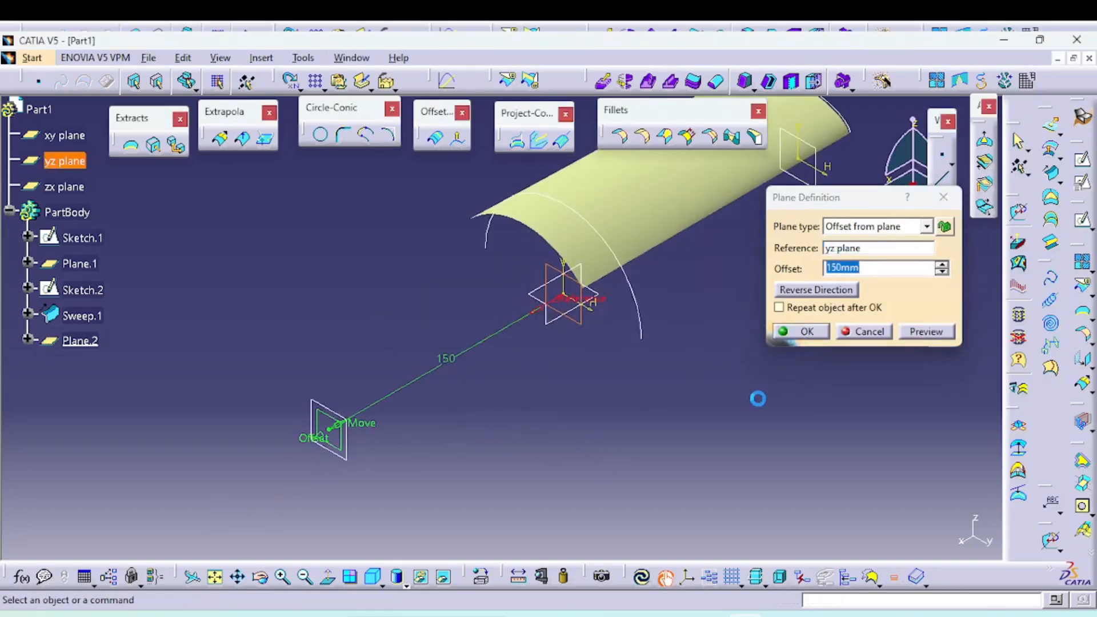
# Step: Sketch a rising line continued by a tangent arc above the origin on the new offset plane, and leave the sketch
pyautogui.click(1082, 162)
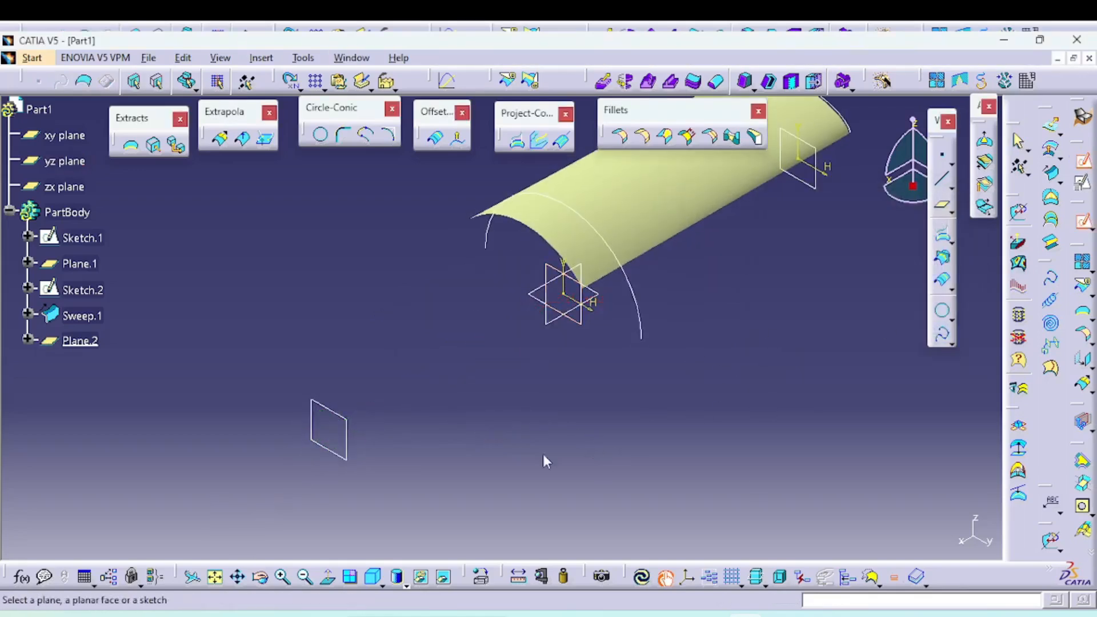
pyautogui.click(348, 443)
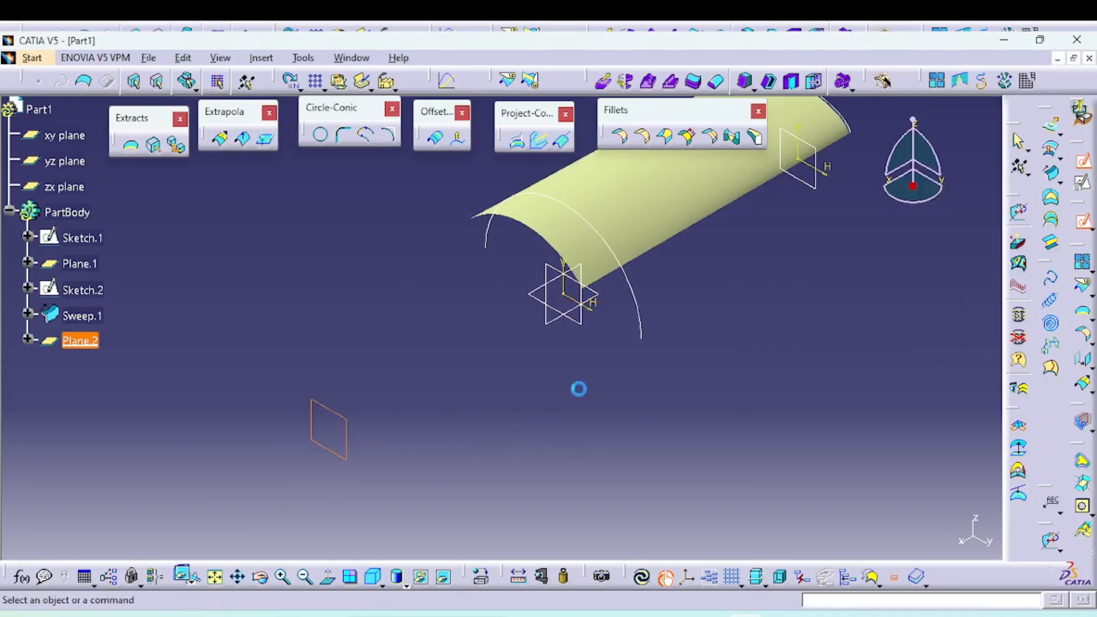
pyautogui.click(460, 576)
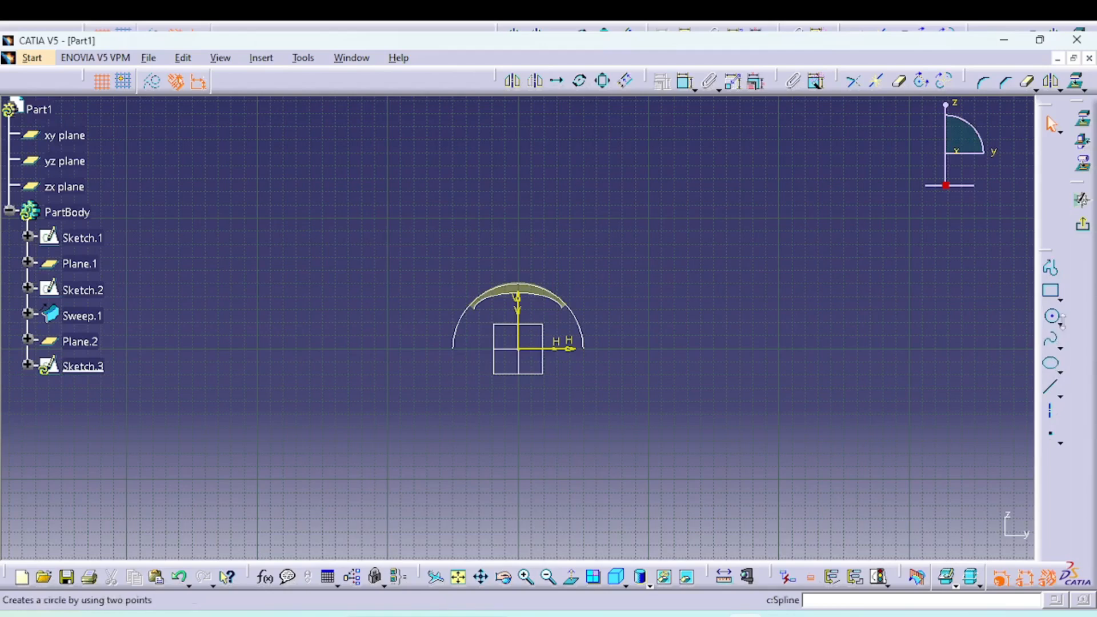
pyautogui.click(1049, 274)
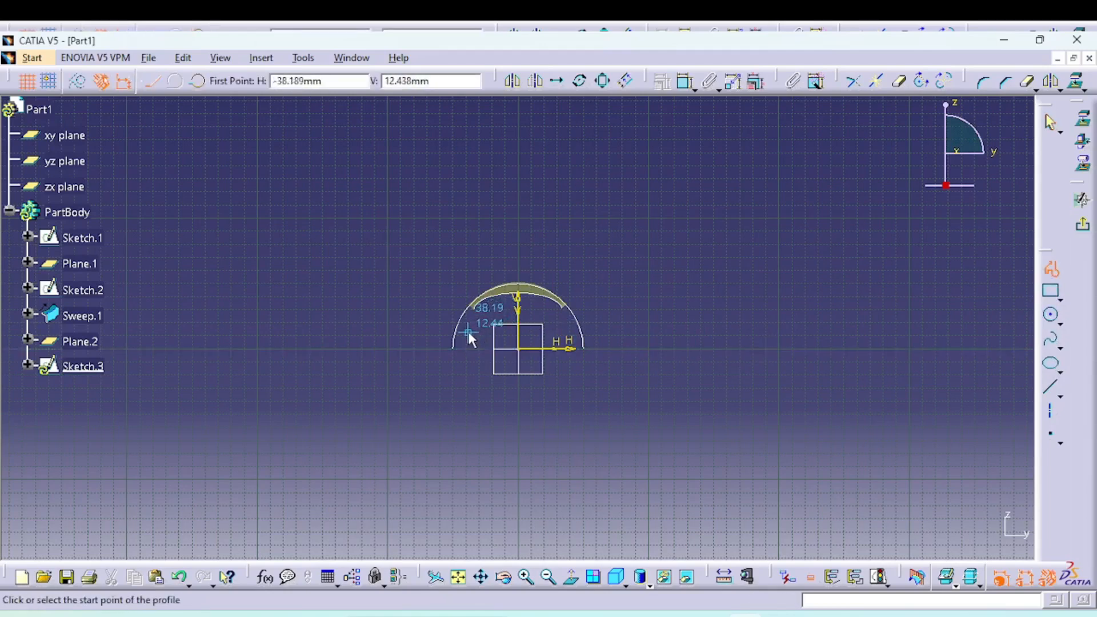
pyautogui.click(470, 313)
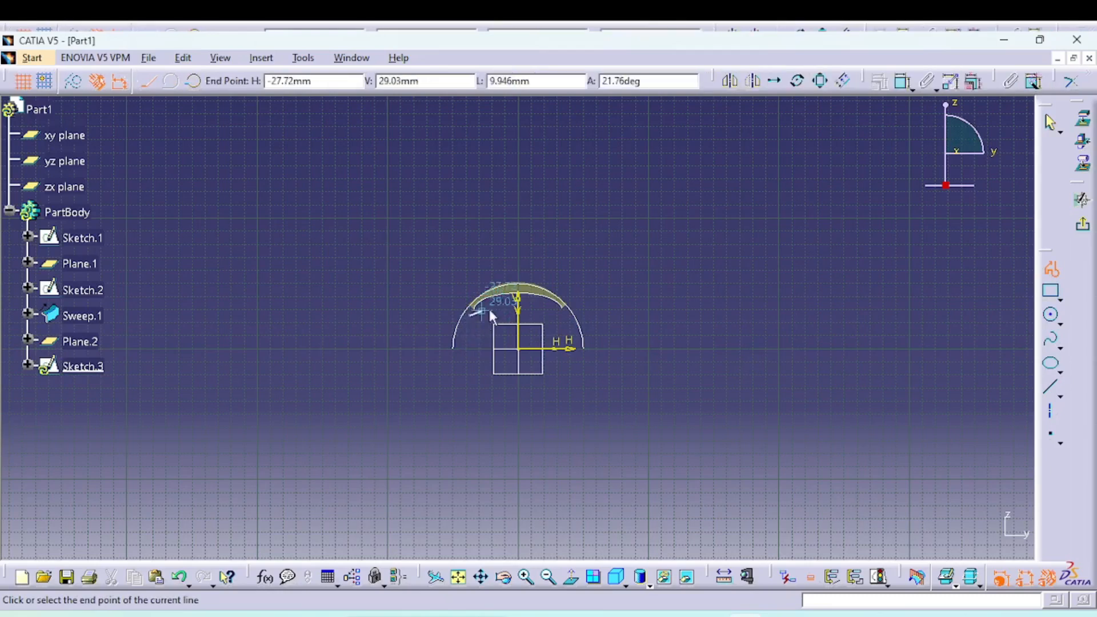
pyautogui.click(507, 302)
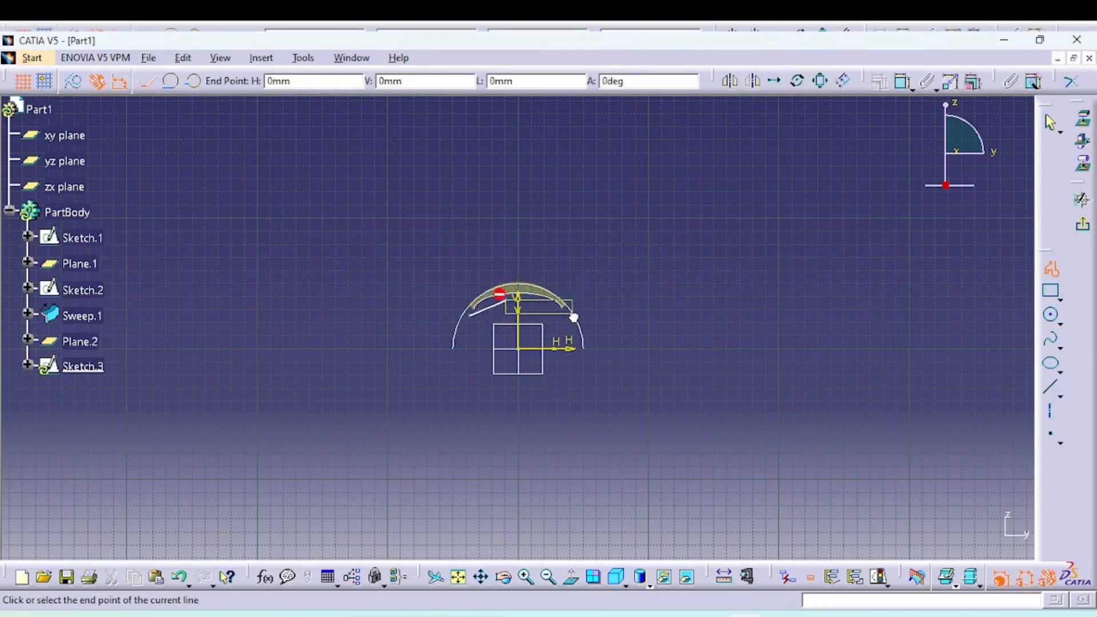
pyautogui.click(585, 341)
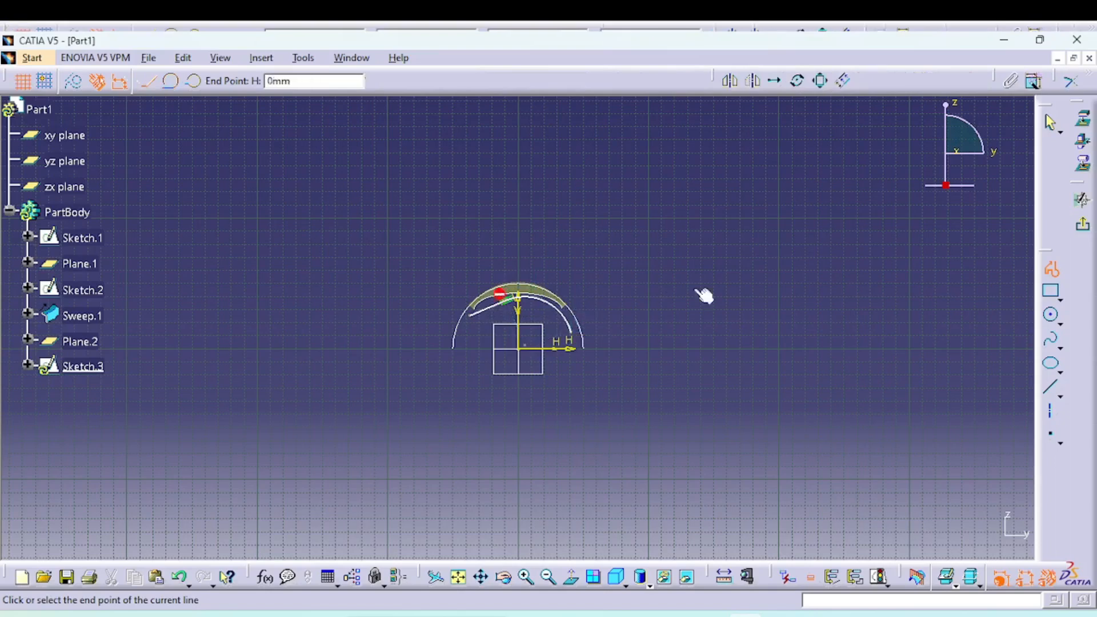
pyautogui.click(1050, 122)
pyautogui.click(881, 294)
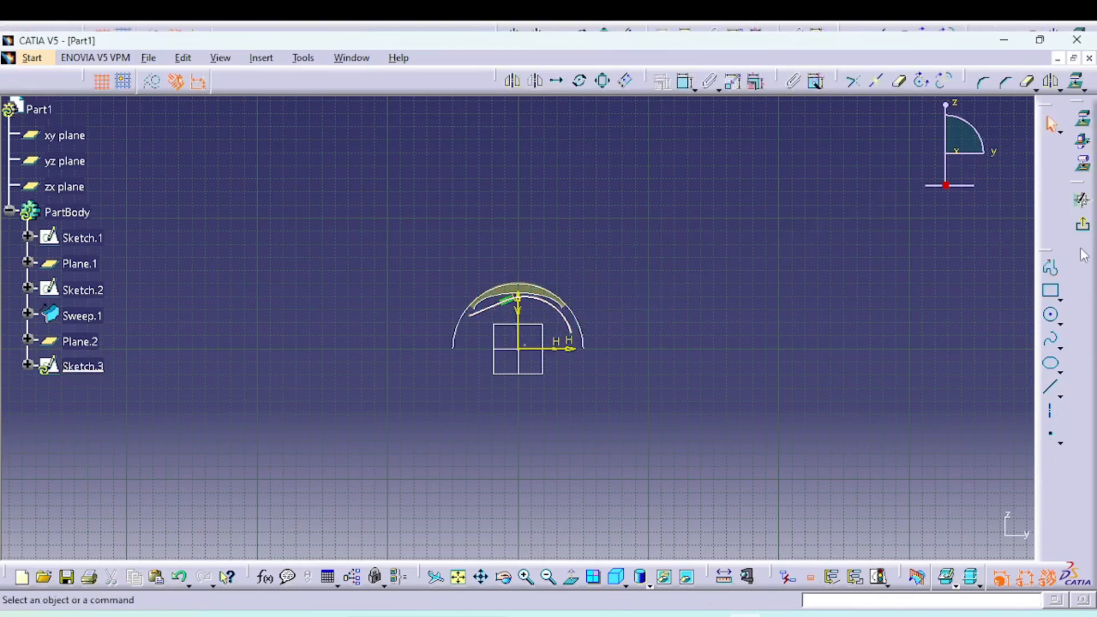
pyautogui.click(1083, 226)
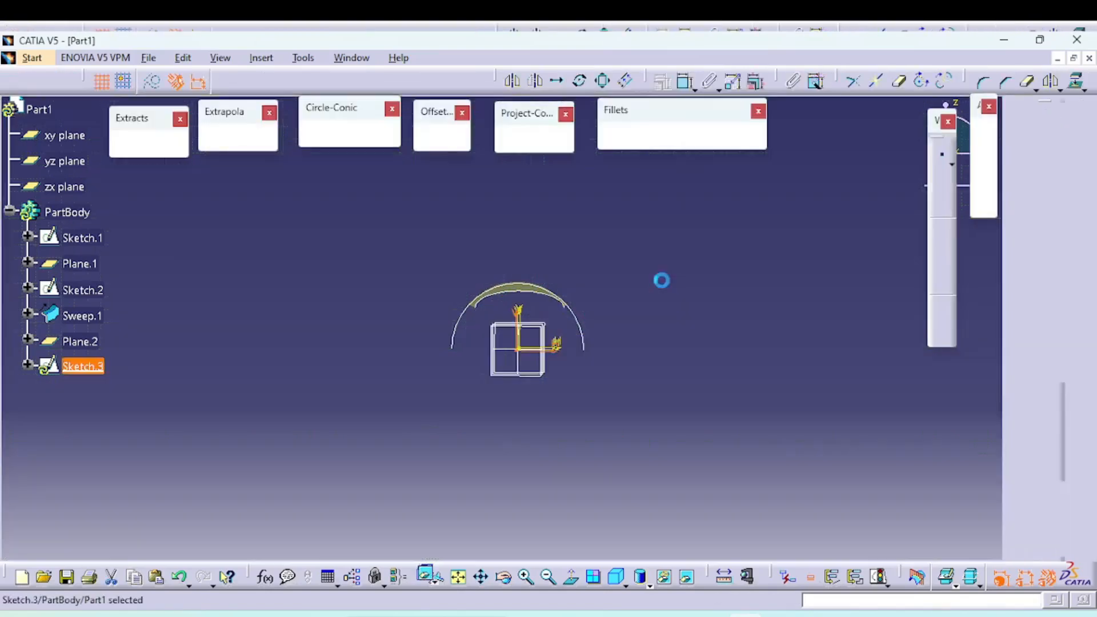
# Step: Set the swept surface's Length 2 to 149 mm, preview the result, and accept the definition
pyautogui.moveTo(774, 377); pyautogui.dragTo(724, 451, button='middle')
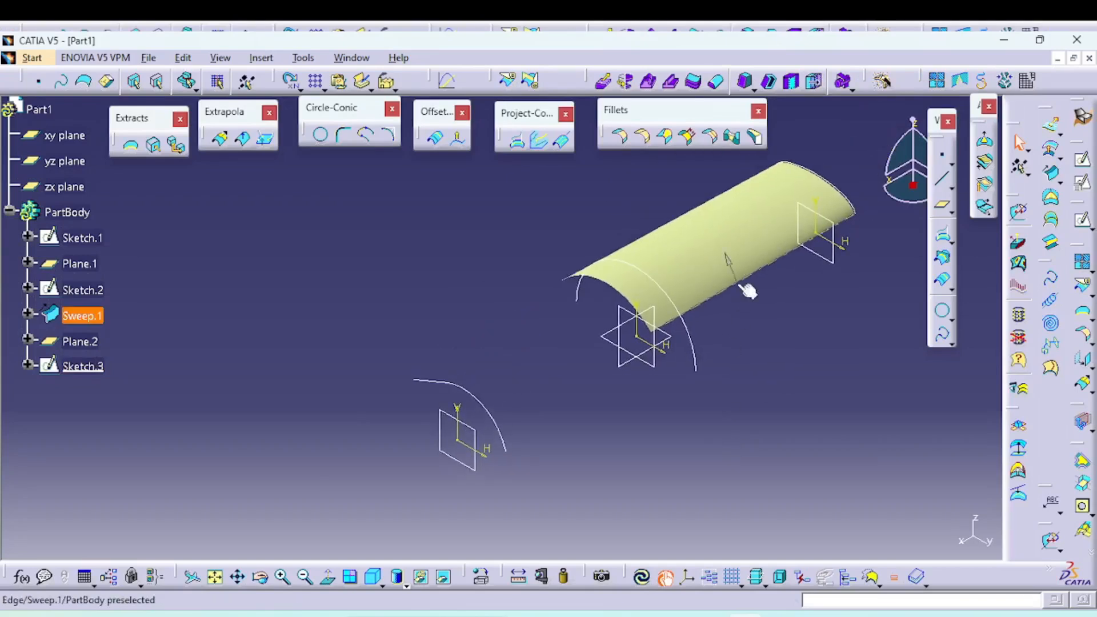
pyautogui.doubleClick(709, 272)
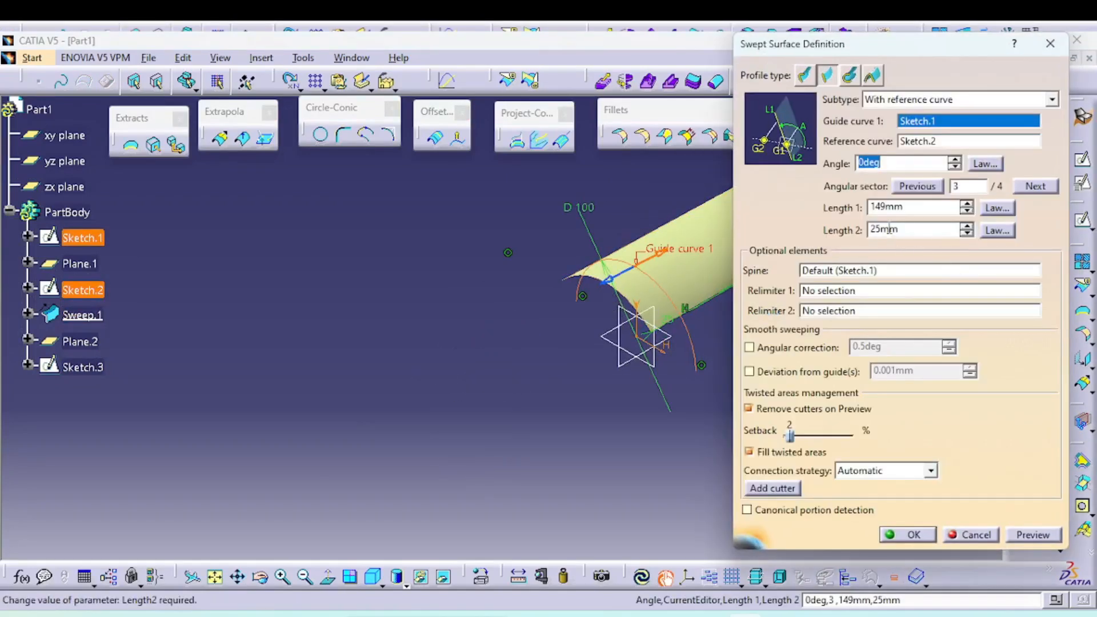
pyautogui.click(907, 229)
pyautogui.write('149')
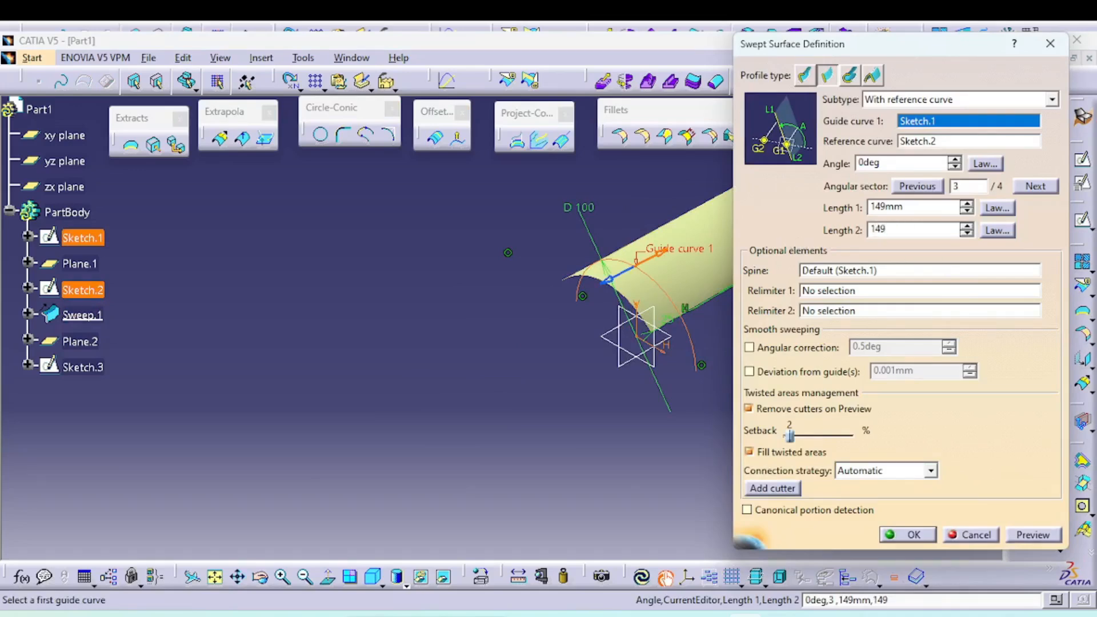
pyautogui.press('Tab')
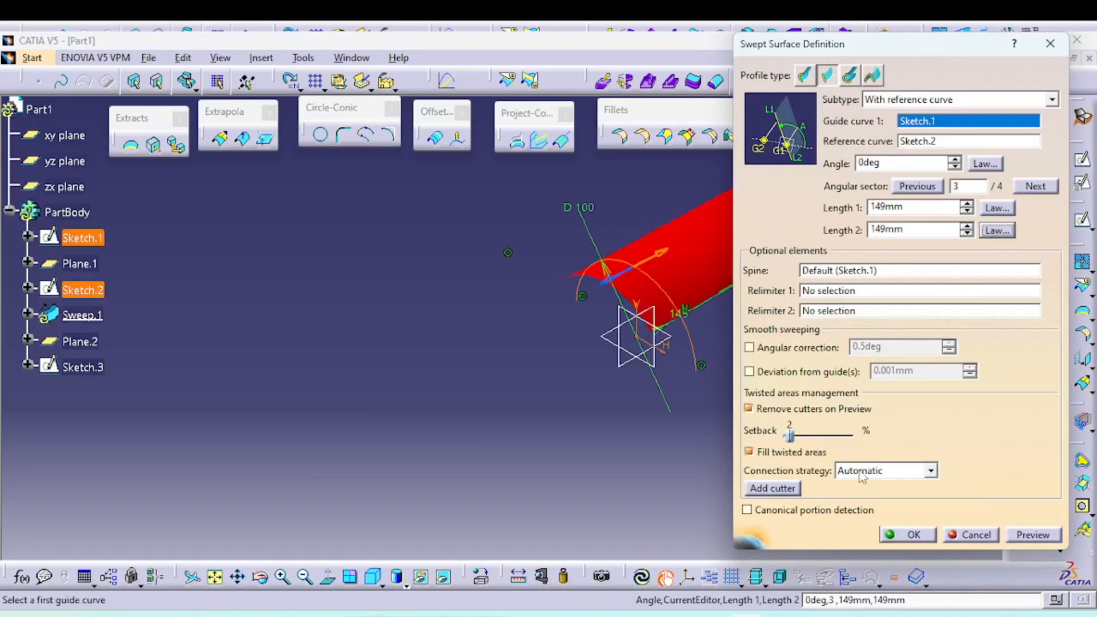
pyautogui.click(1034, 535)
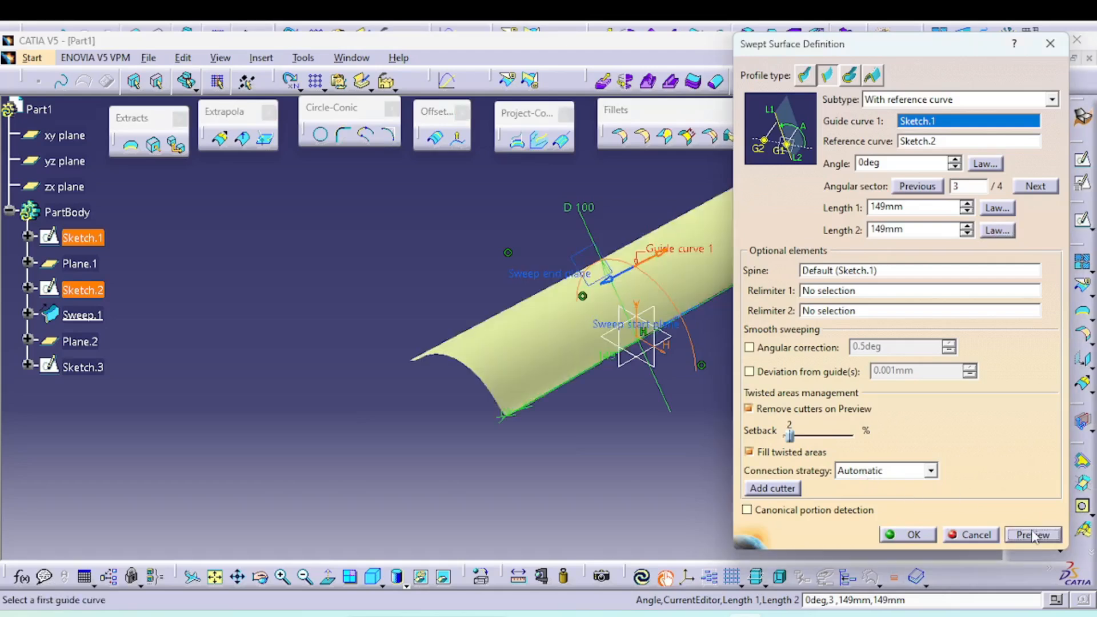
pyautogui.moveTo(633, 451); pyautogui.dragTo(730, 382, button='middle')
pyautogui.click(904, 535)
# Step: Reopen the swept surface's definition, set Length 2 to 152 mm, preview the result, and accept it
pyautogui.moveTo(681, 453); pyautogui.dragTo(479, 468, button='middle')
pyautogui.moveTo(542, 453); pyautogui.dragTo(531, 417, button='middle')
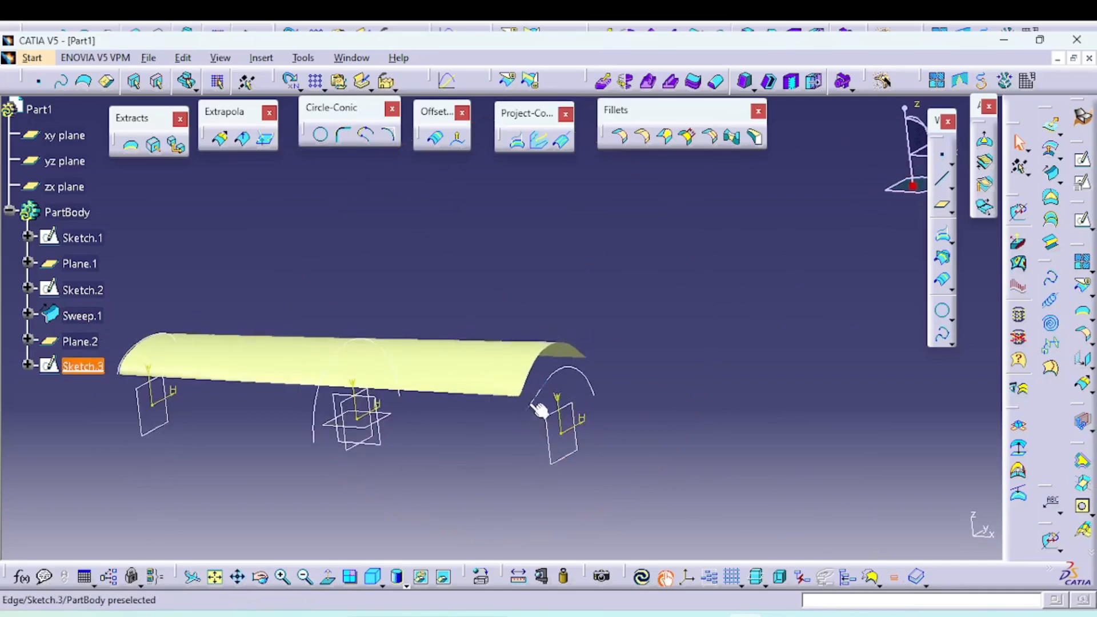
pyautogui.moveTo(593, 389)
pyautogui.mouseDown(button='middle')
pyautogui.moveTo(419, 458)
pyautogui.moveTo(515, 400)
pyautogui.moveTo(608, 375)
pyautogui.mouseUp(button='middle')
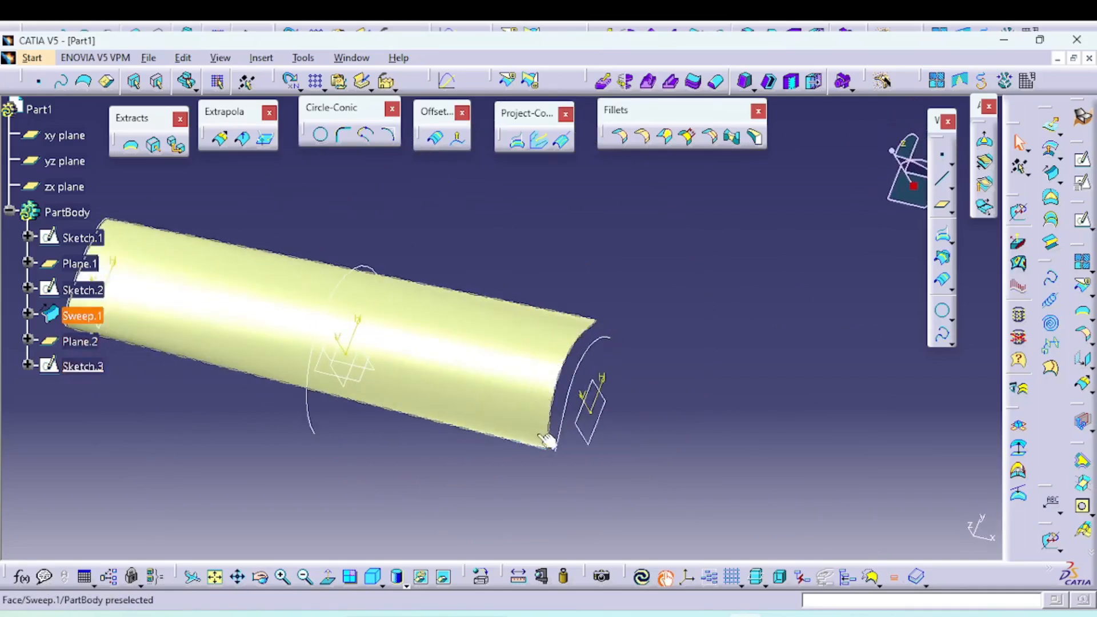
pyautogui.keyDown('ctrl'); pyautogui.moveTo(554, 455); pyautogui.dragTo(632, 368, button='middle'); pyautogui.keyUp('ctrl')
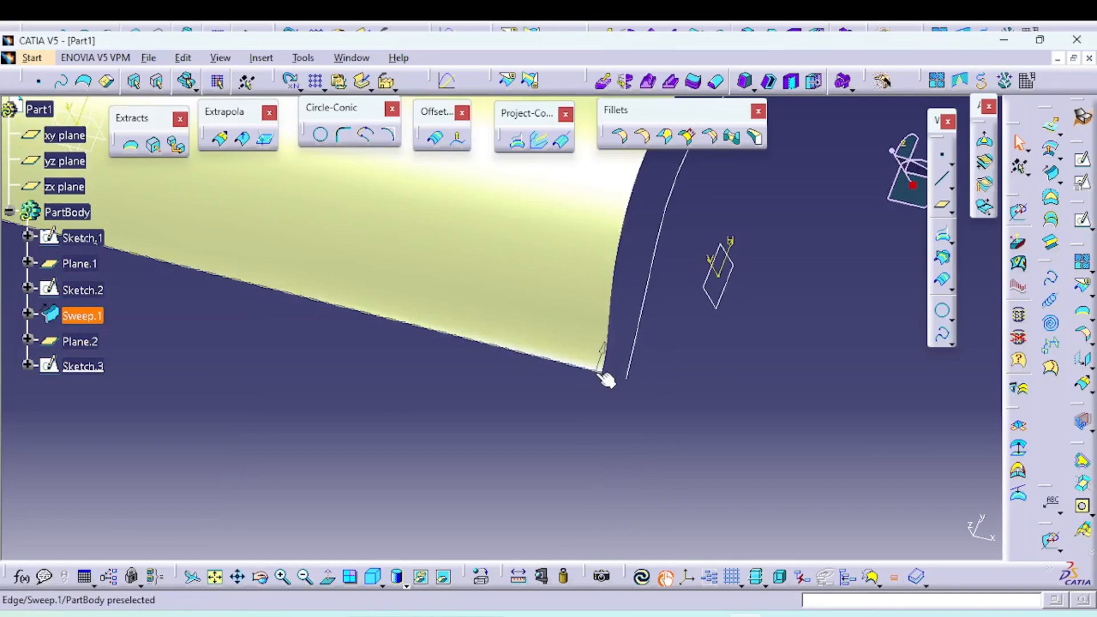
pyautogui.moveTo(646, 355); pyautogui.dragTo(615, 441, button='middle')
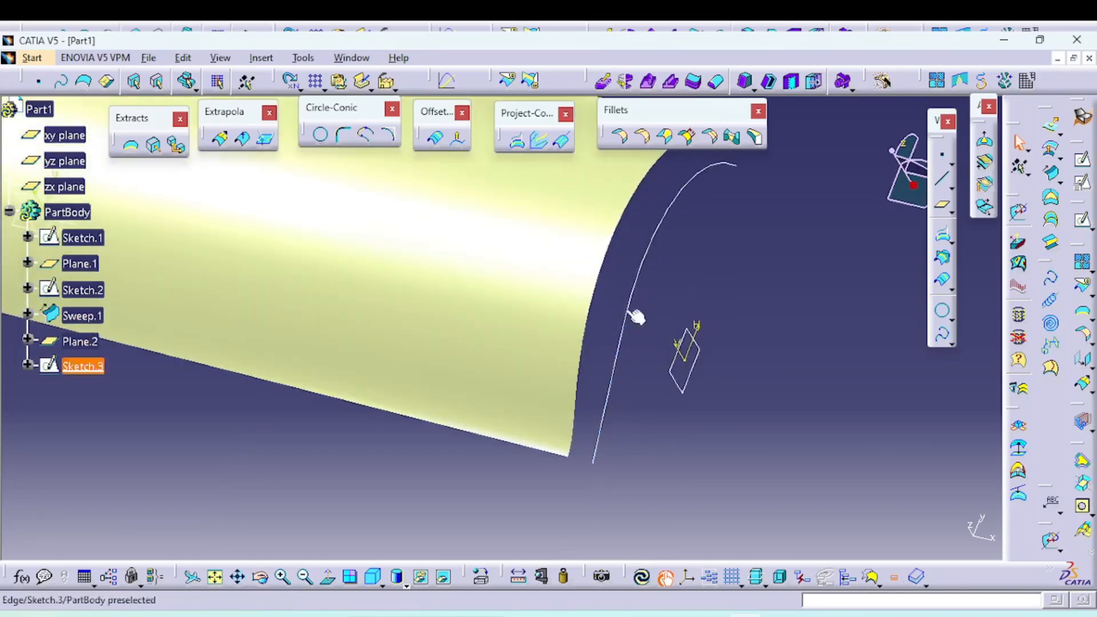
pyautogui.moveTo(686, 219); pyautogui.dragTo(647, 368, button='middle')
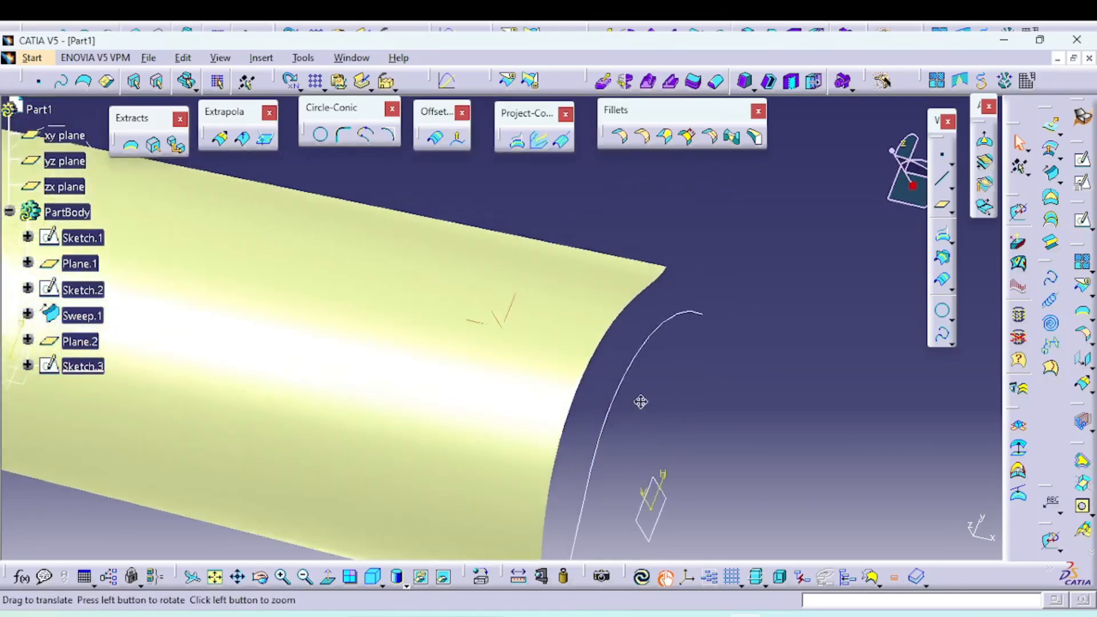
pyautogui.doubleClick(539, 385)
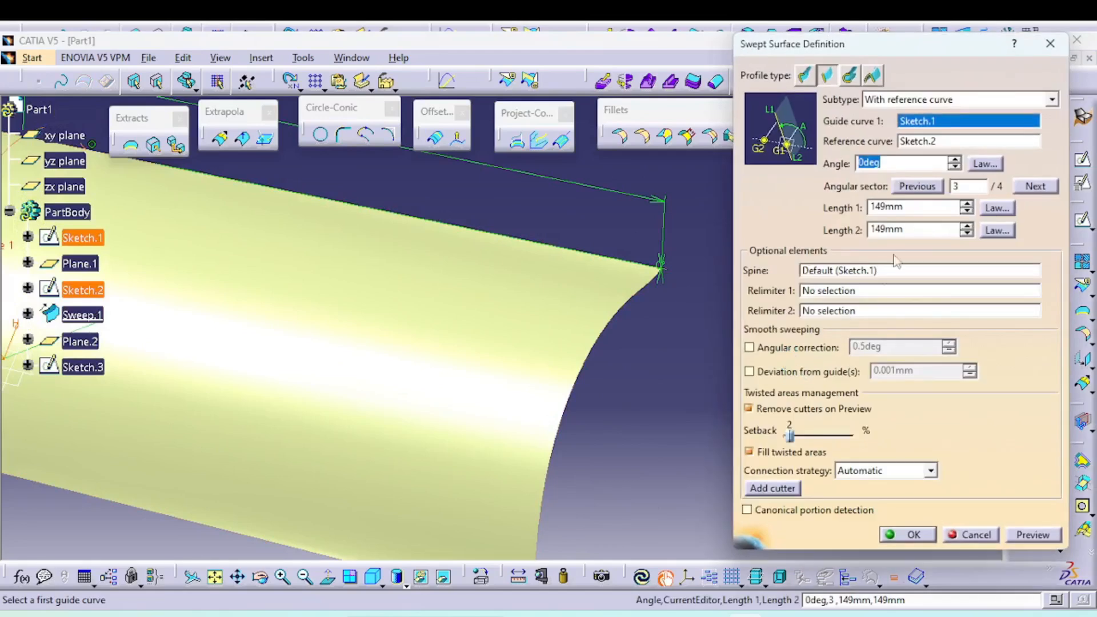
pyautogui.click(966, 227)
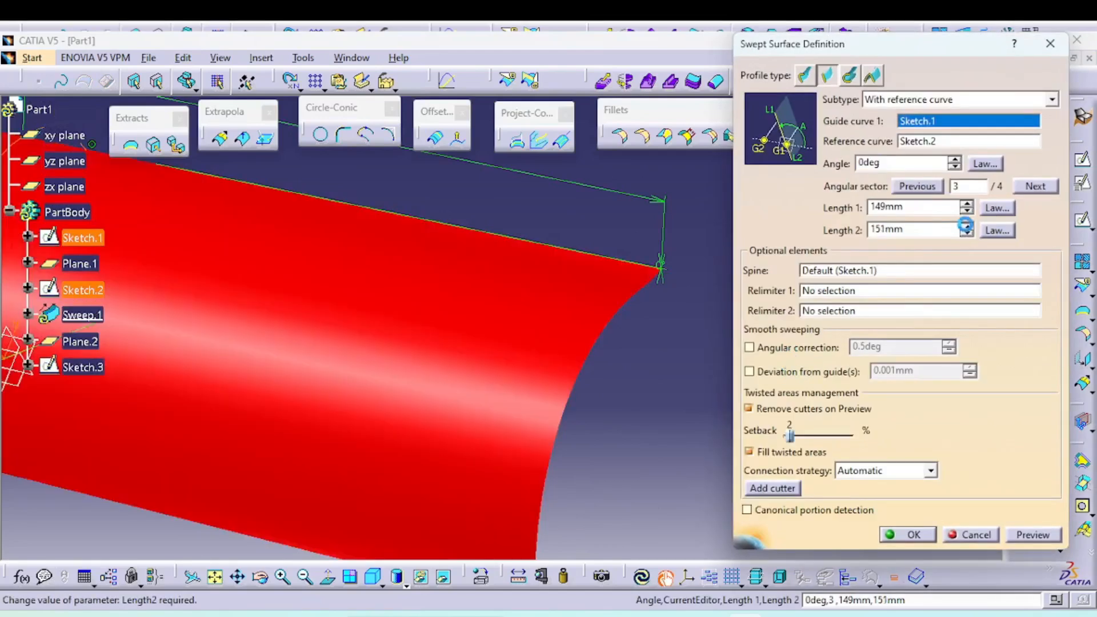
pyautogui.click(1032, 536)
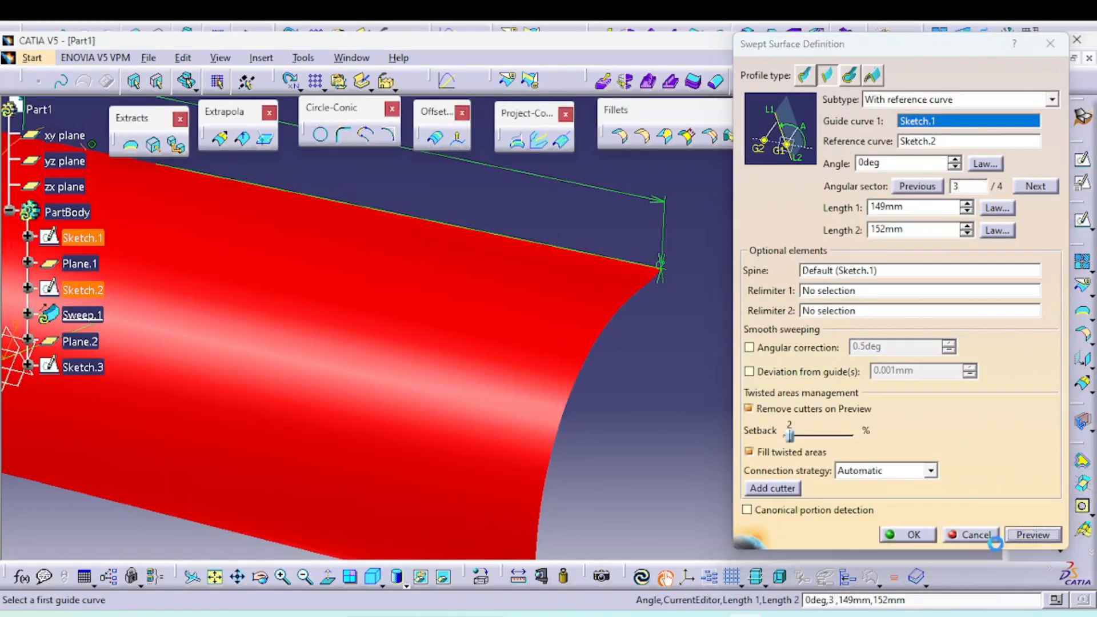
pyautogui.moveTo(668, 499); pyautogui.dragTo(643, 238, button='middle')
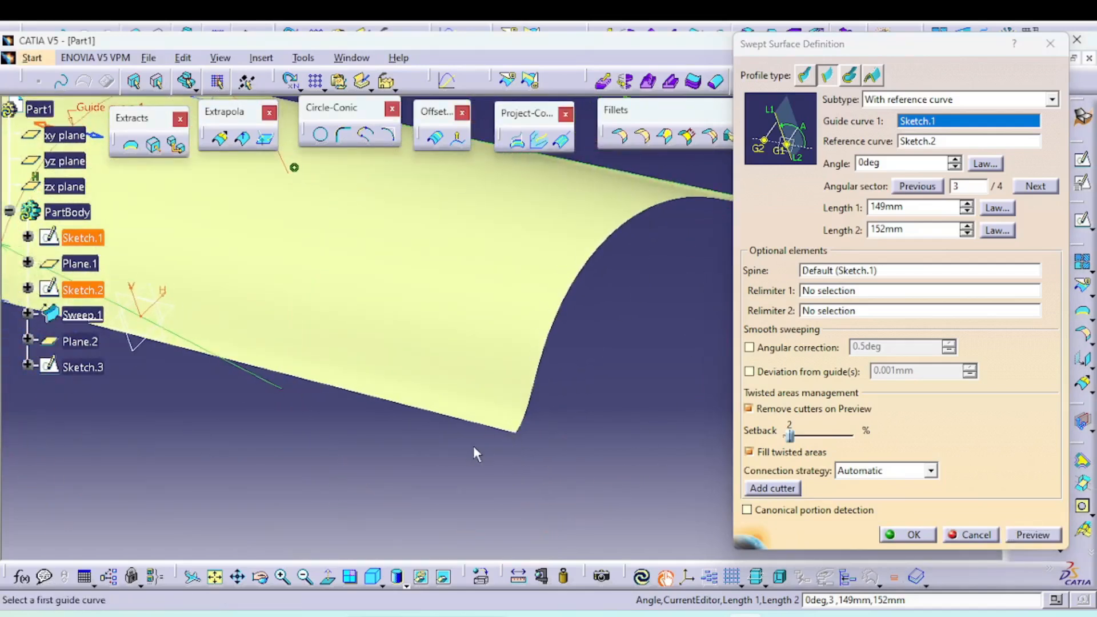
pyautogui.moveTo(505, 371); pyautogui.dragTo(547, 416, button='middle')
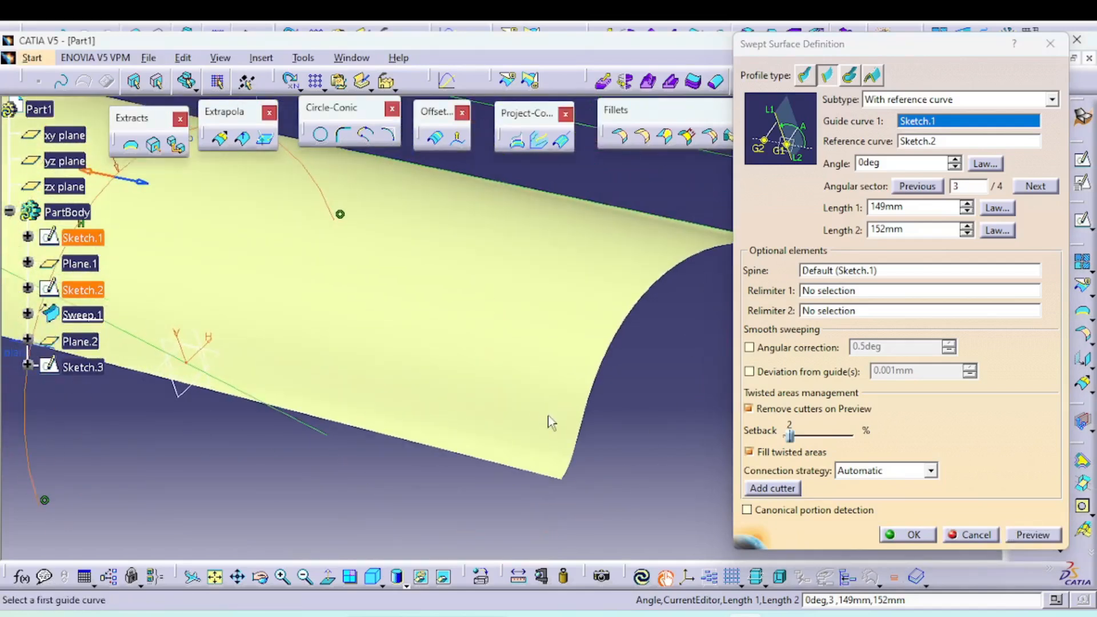
pyautogui.click(895, 535)
# Step: Examine the swept surface from several sides against the guide, reference and far-end sketches, and review its definition
pyautogui.moveTo(739, 434)
pyautogui.mouseDown(button='middle')
pyautogui.moveTo(661, 358)
pyautogui.moveTo(678, 426)
pyautogui.moveTo(770, 373)
pyautogui.mouseUp(button='middle')
pyautogui.moveTo(613, 484); pyautogui.dragTo(607, 538, button='middle')
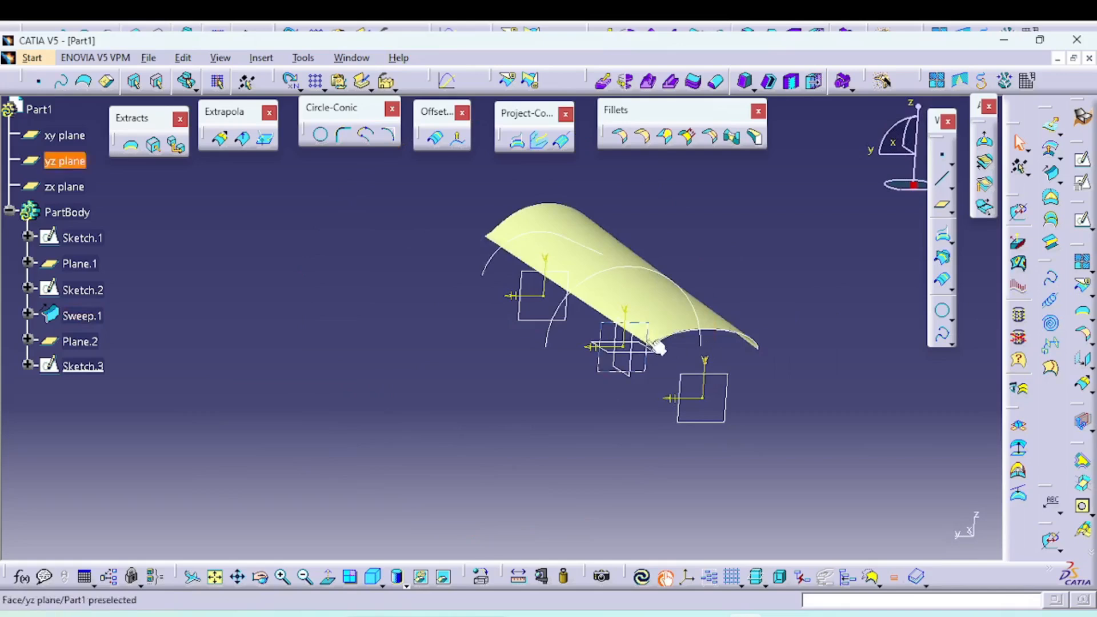
pyautogui.moveTo(764, 357)
pyautogui.mouseDown(button='middle')
pyautogui.moveTo(400, 384)
pyautogui.moveTo(588, 478)
pyautogui.moveTo(603, 409)
pyautogui.moveTo(508, 305)
pyautogui.mouseUp(button='middle')
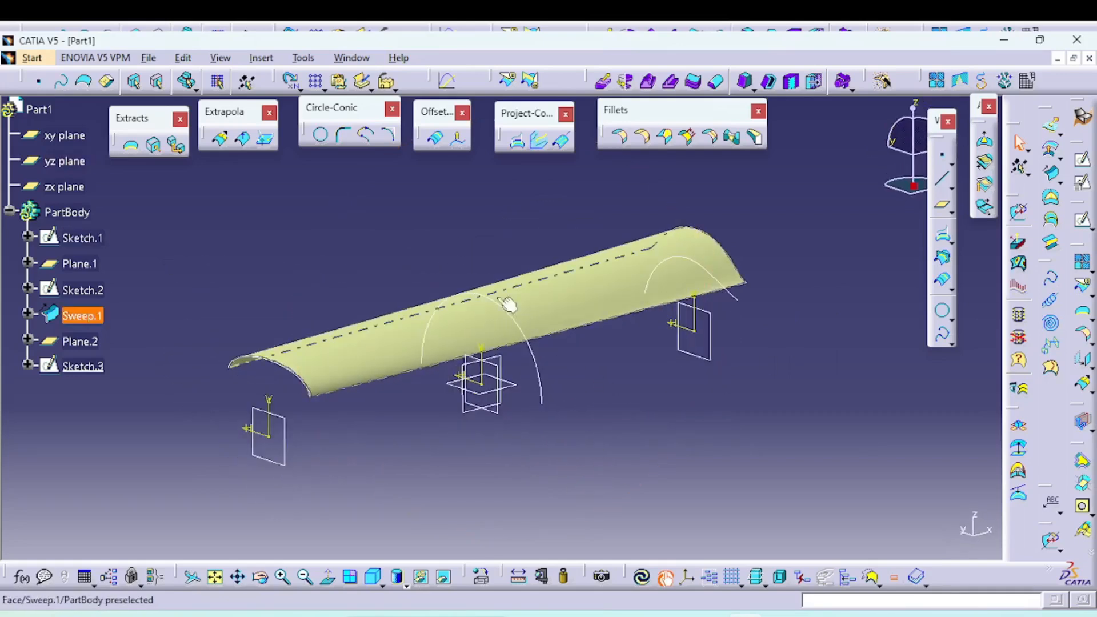
pyautogui.moveTo(595, 424)
pyautogui.mouseDown(button='middle')
pyautogui.moveTo(627, 372)
pyautogui.moveTo(559, 376)
pyautogui.mouseUp(button='middle')
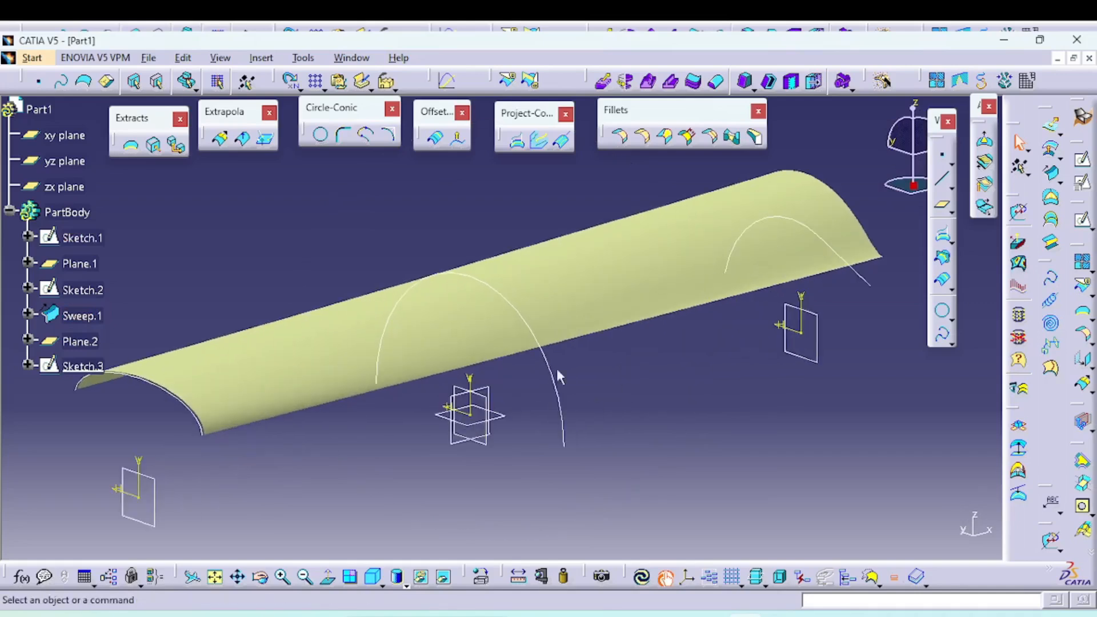
pyautogui.moveTo(631, 417); pyautogui.dragTo(421, 360, button='middle')
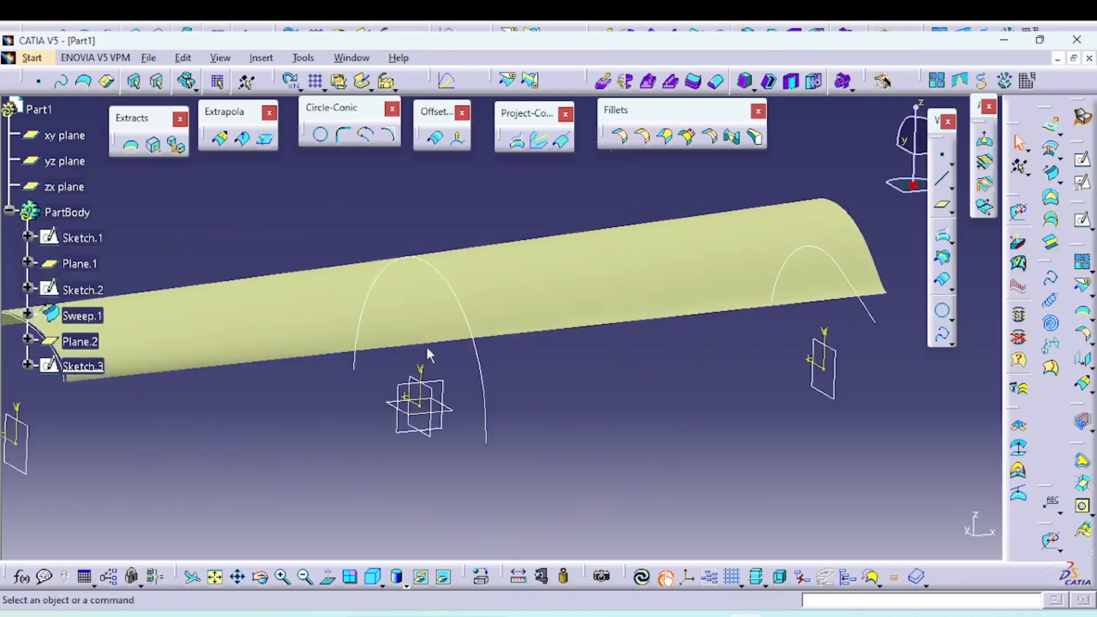
pyautogui.moveTo(669, 368)
pyautogui.mouseDown(button='middle')
pyautogui.moveTo(694, 376)
pyautogui.moveTo(566, 325)
pyautogui.moveTo(662, 362)
pyautogui.moveTo(483, 354)
pyautogui.mouseUp(button='middle')
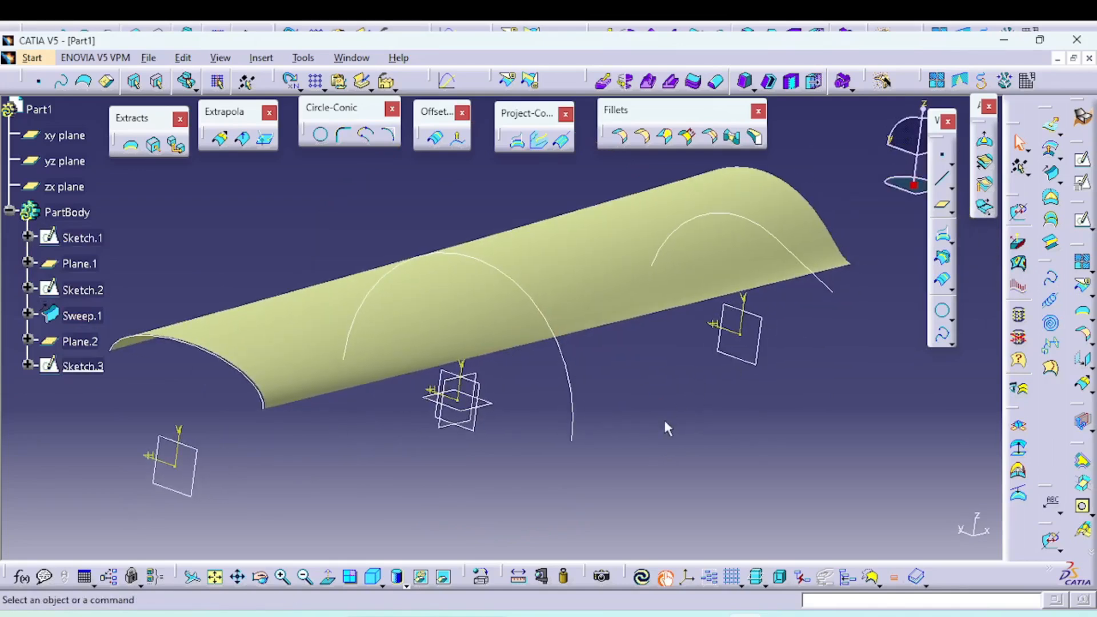
pyautogui.doubleClick(689, 247)
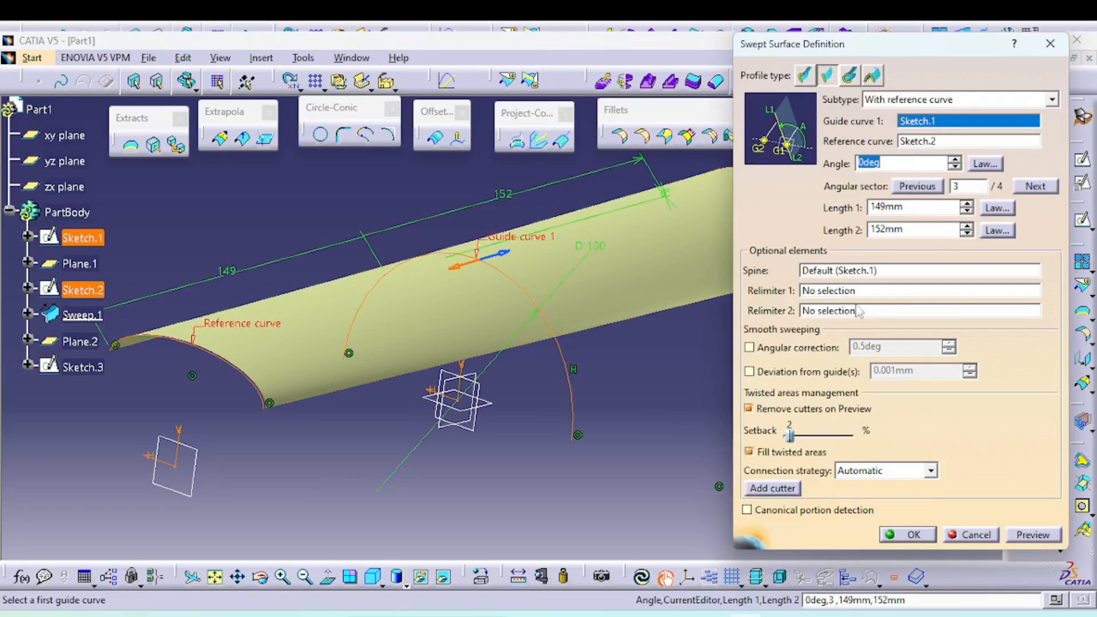
pyautogui.click(915, 535)
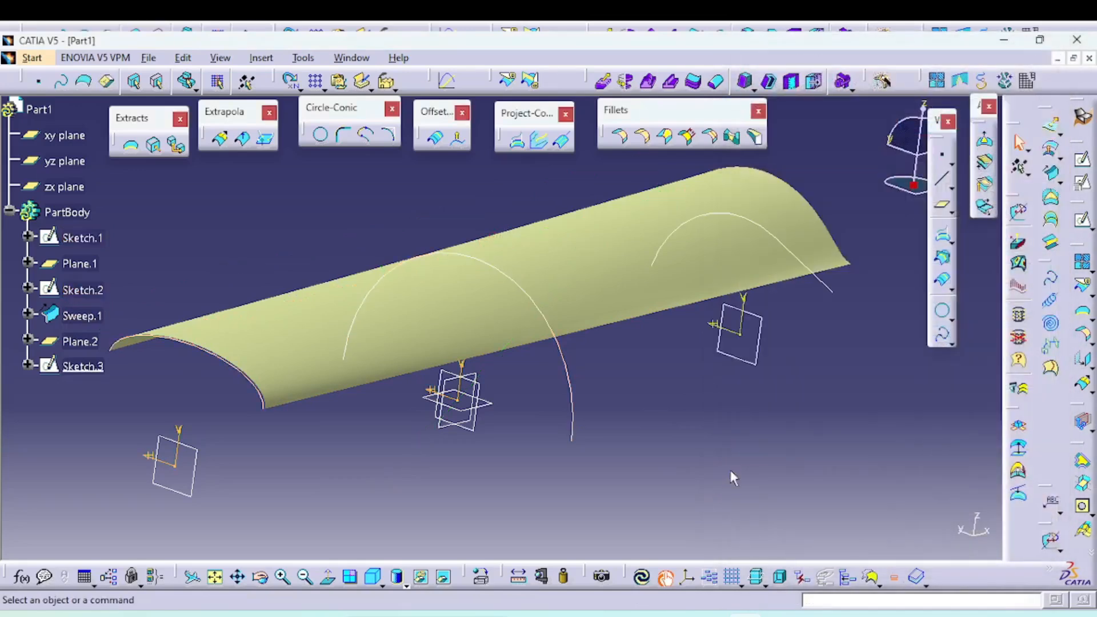